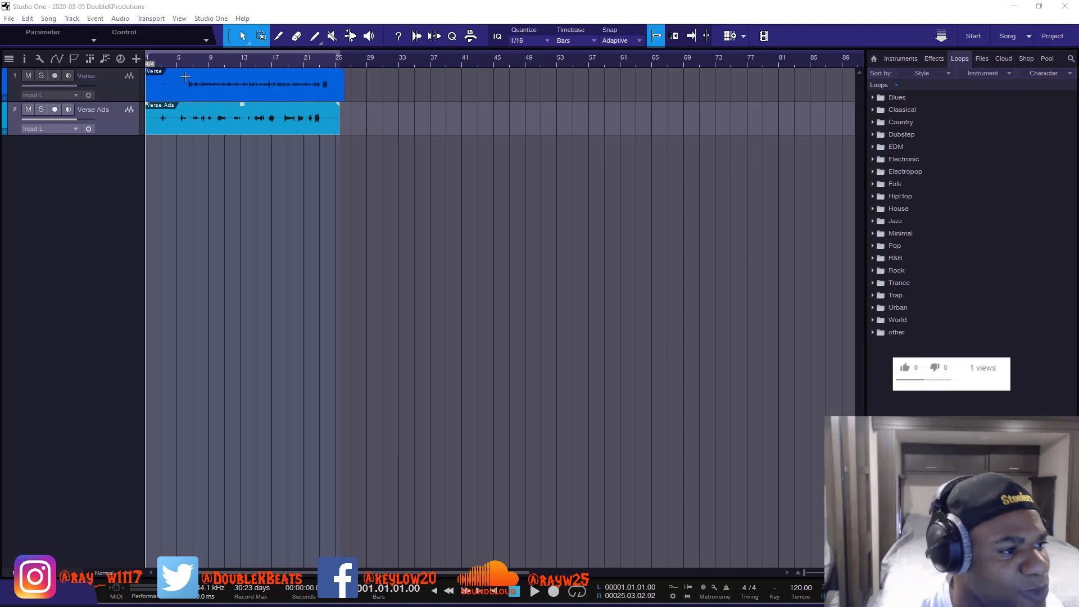
Step: Raise the gain of the Verse clip by about 6.8 dB
drag(242, 75, 245, 70)
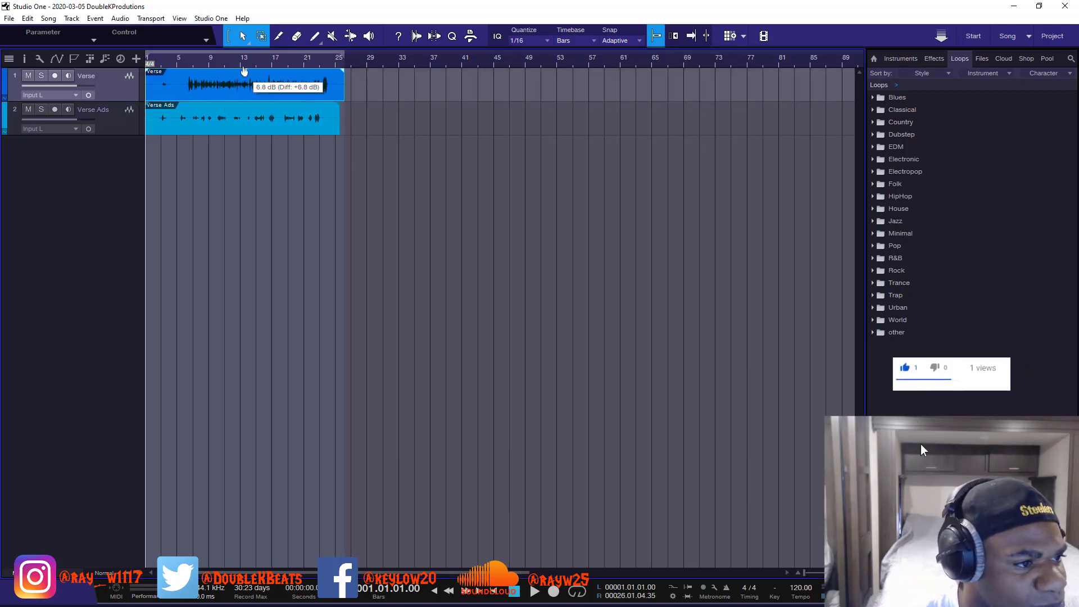
scroll(165, 58, up, 6)
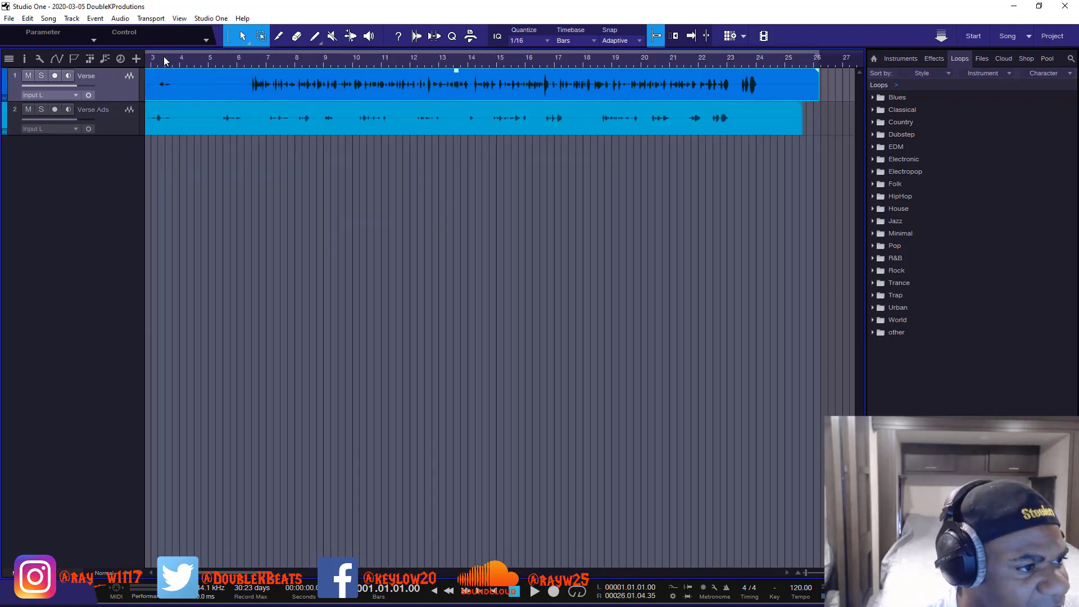
scroll(164, 56, down, 8)
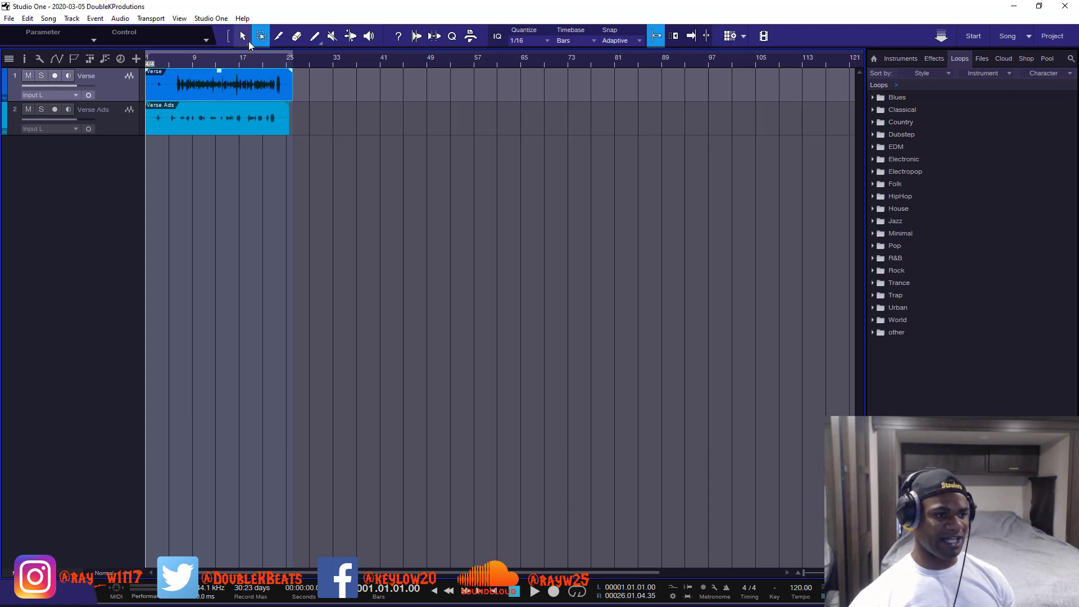
Step: Switch to the Arrow Tool and trim the end of the Verse Ads clip back to about bar 24.02
click(248, 42)
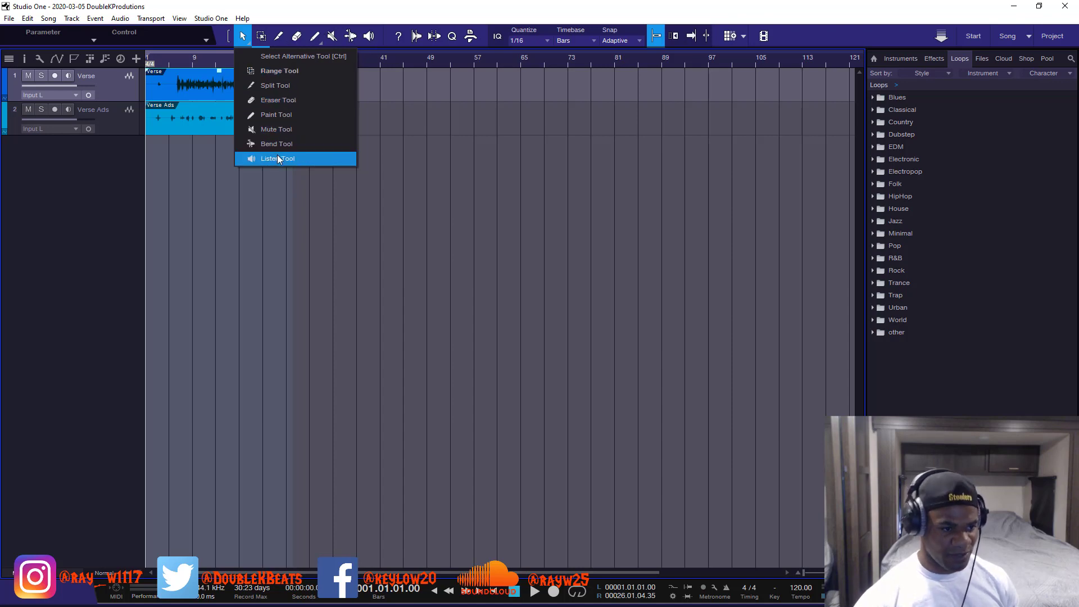
click(288, 196)
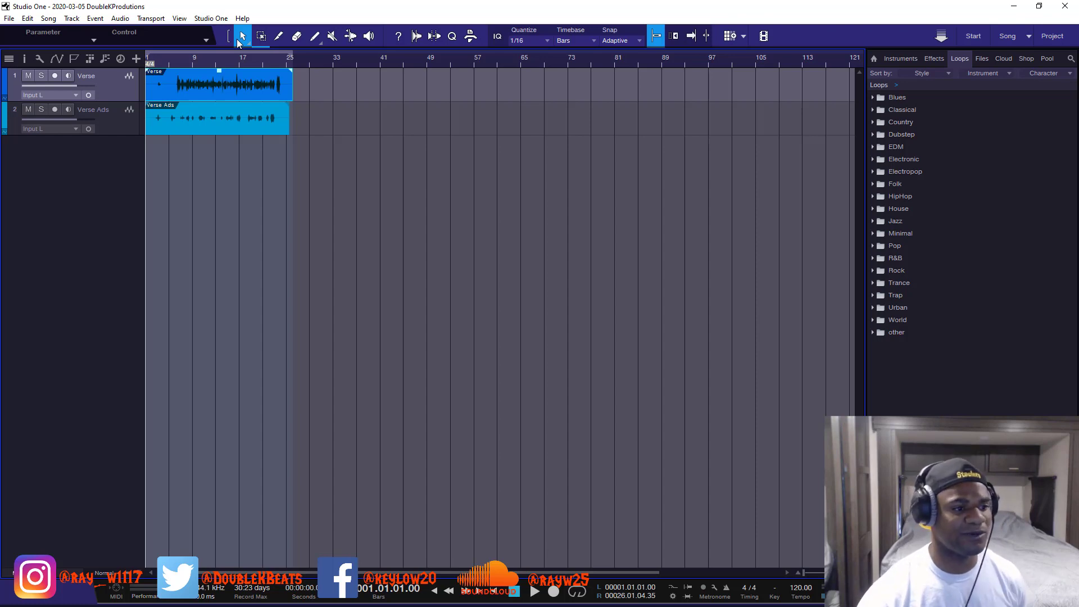
scroll(204, 59, up, 4)
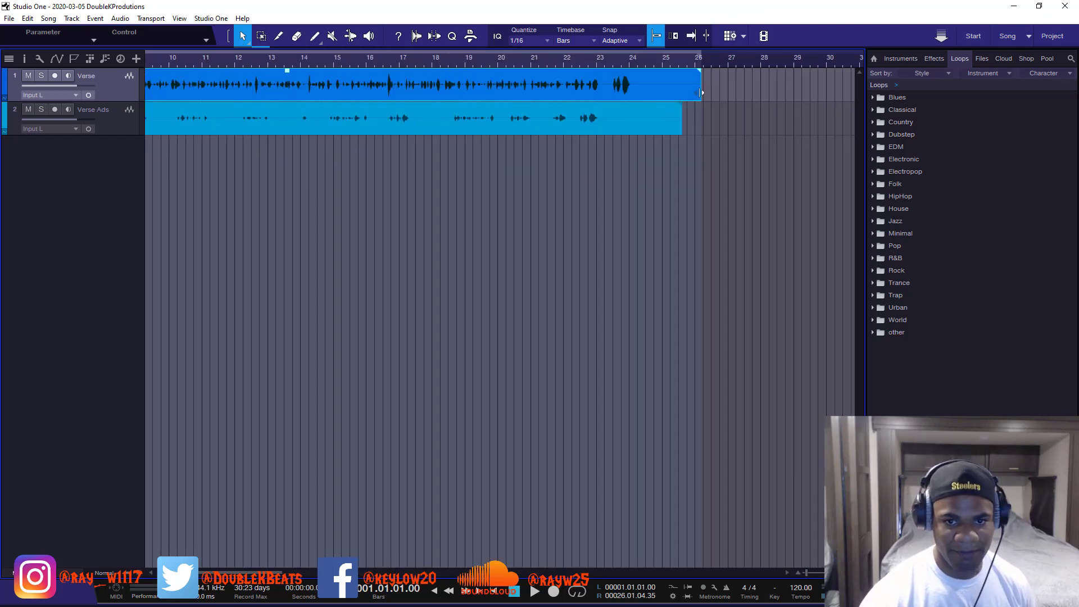
drag(699, 89, 638, 120)
click(279, 37)
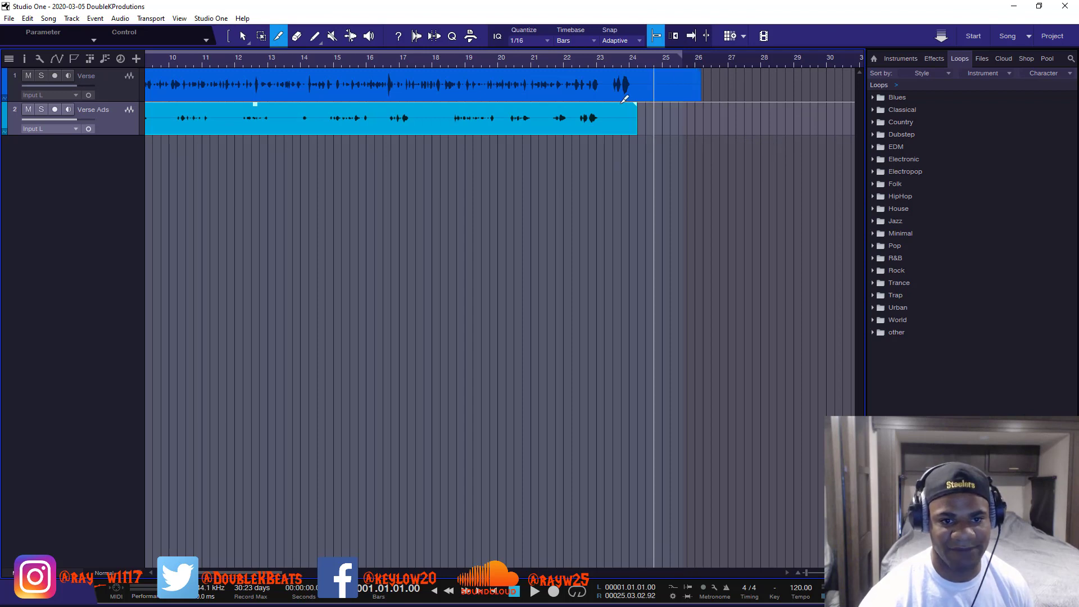
click(243, 36)
mouse_move(702, 85)
mouse_down()
mouse_move(640, 85)
mouse_move(701, 85)
mouse_up()
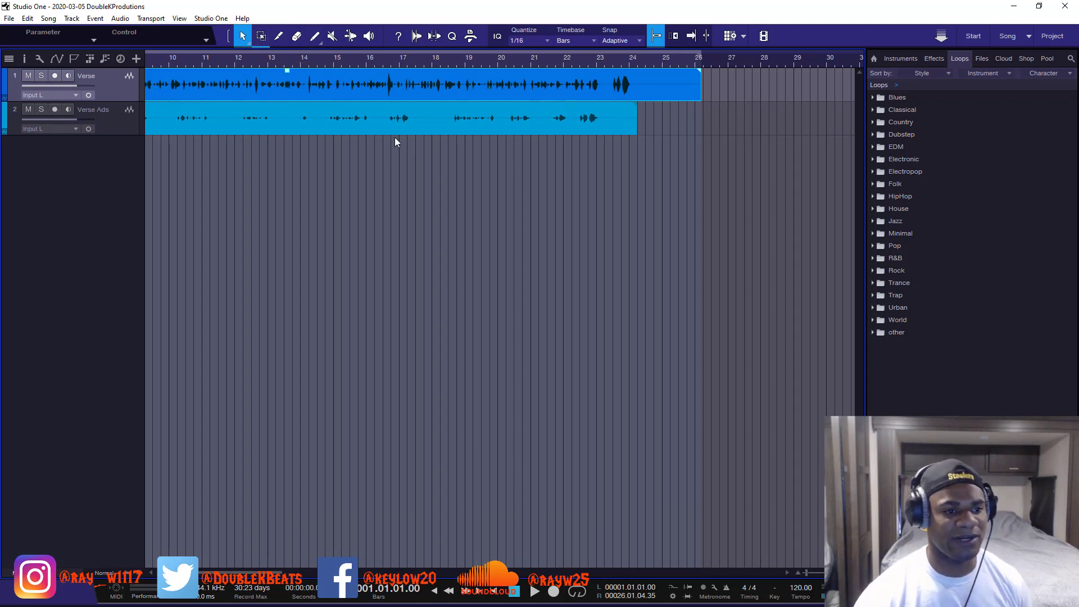
Step: Select the Verse and Verse Ads clips together with one marquee across their ends
drag(682, 149, 520, 90)
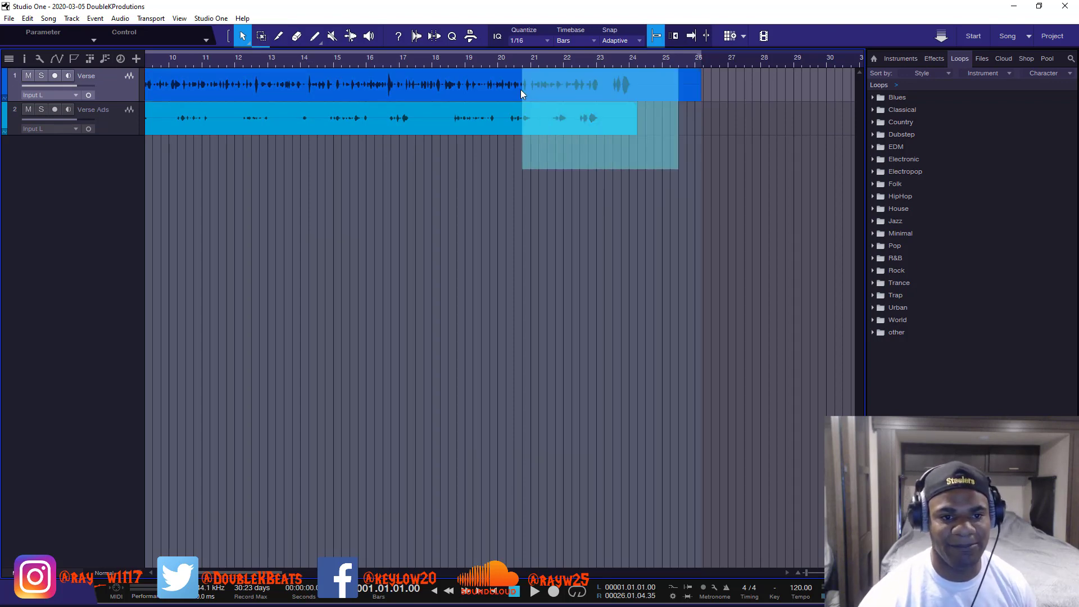
mouse_move(656, 176)
mouse_down()
mouse_move(531, 109)
mouse_move(507, 75)
mouse_up()
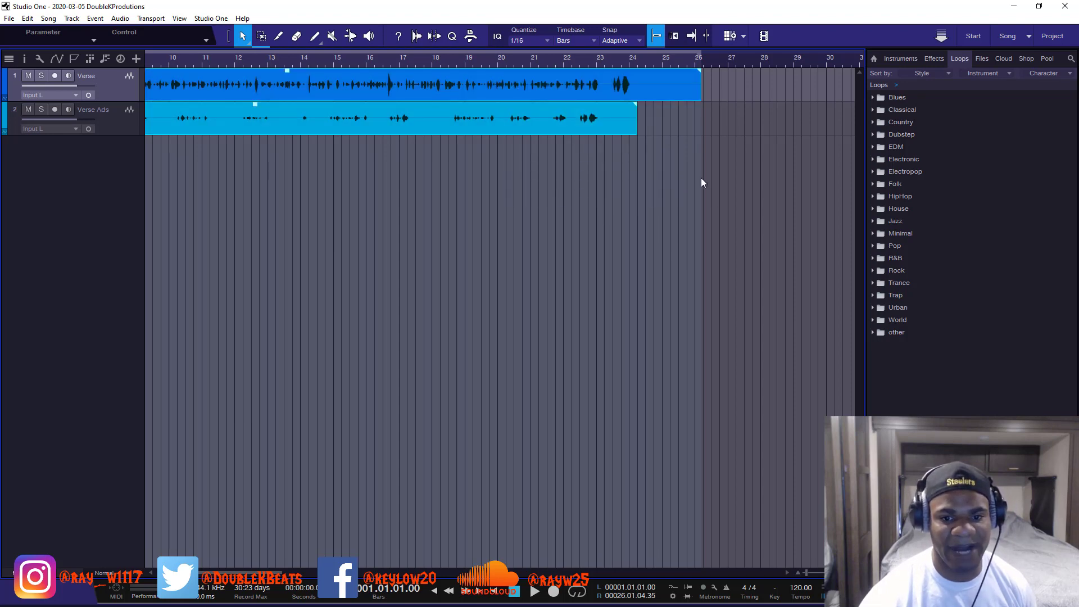
drag(701, 178, 498, 82)
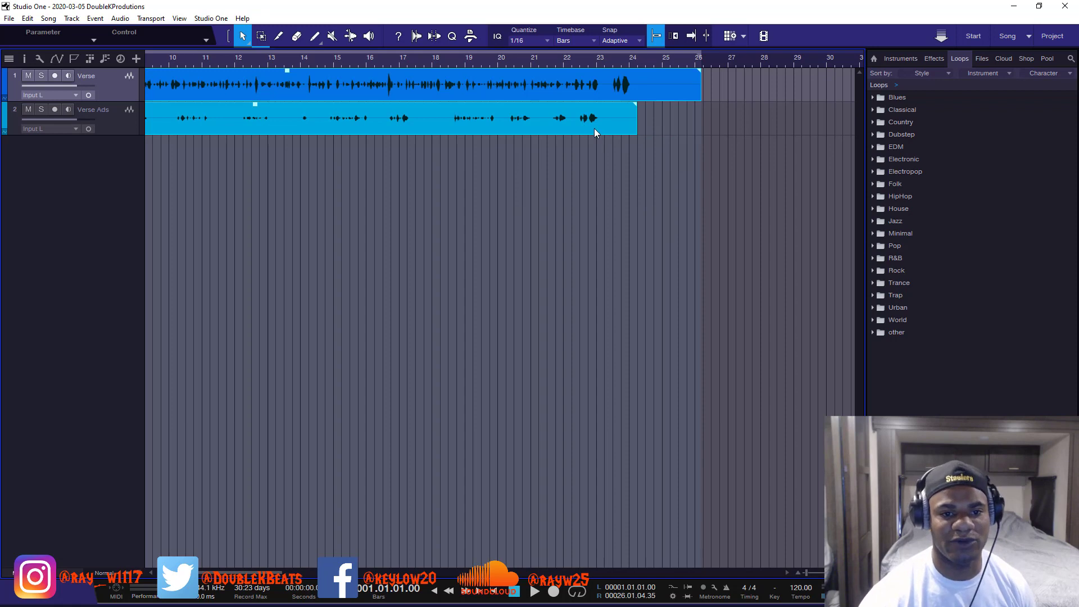
drag(595, 128, 360, 123)
key(w)
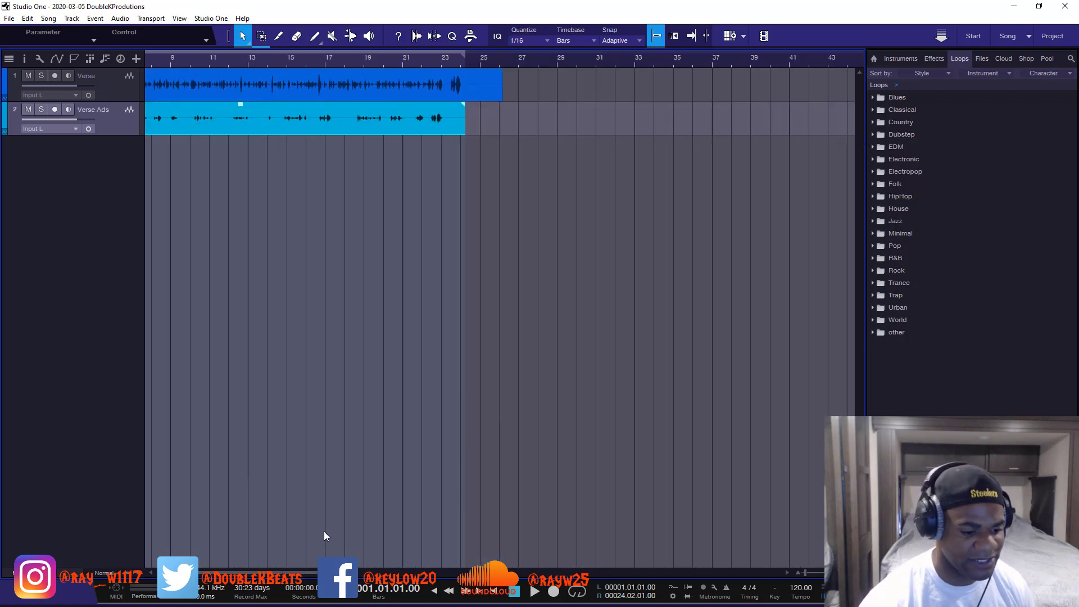
drag(301, 568, 248, 568)
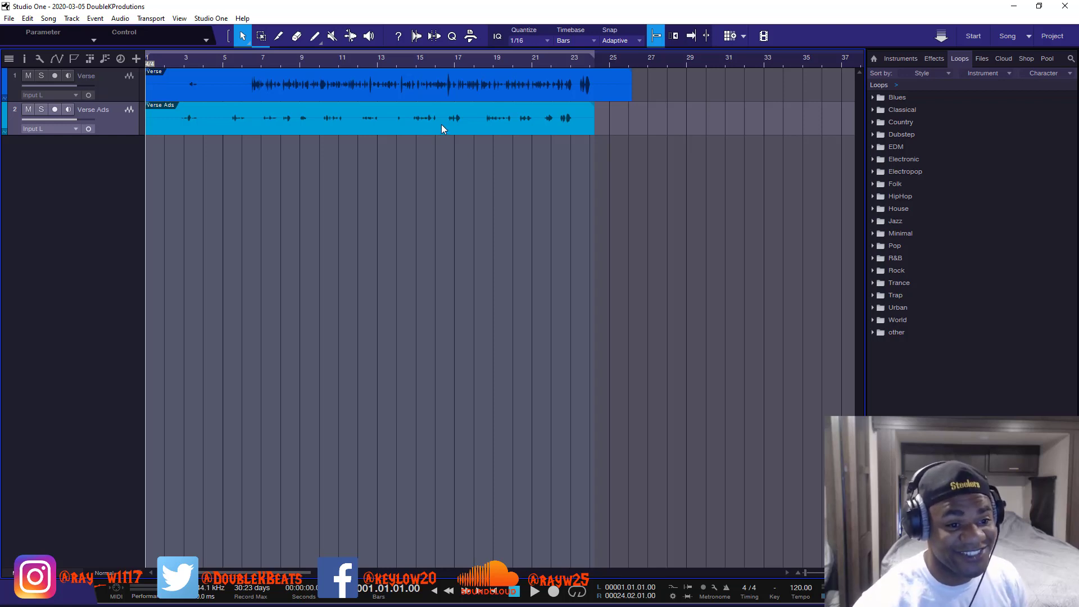
Step: Raise the gain of the Verse Ads clip so its waveform is much taller
drag(444, 124, 321, 113)
drag(459, 81, 279, 84)
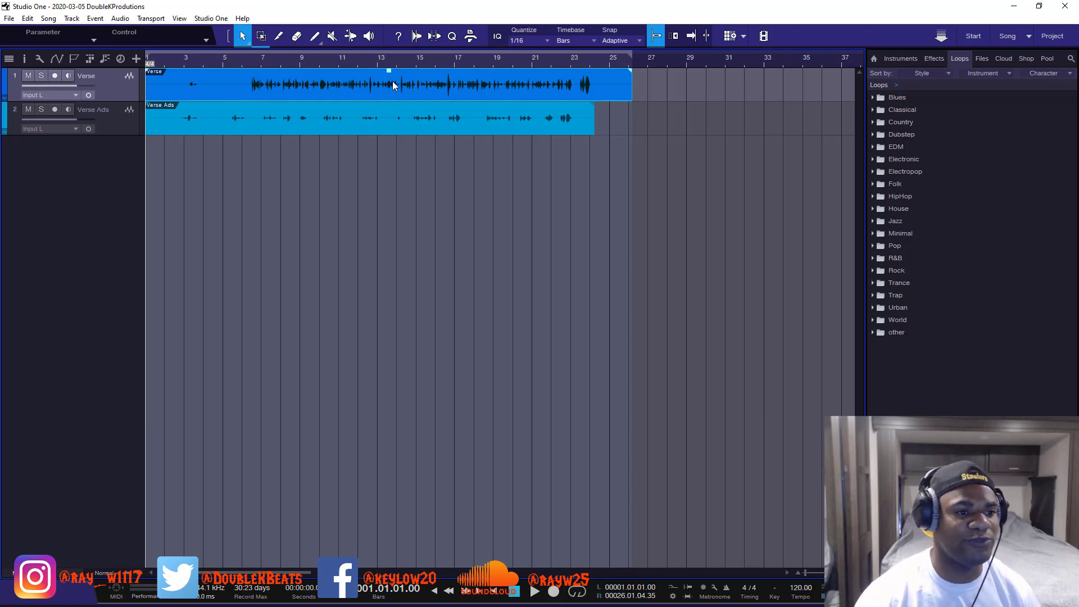
drag(389, 71, 370, 102)
click(381, 126)
Step: Place the playhead at bar 12.04 with the Range Tool and link the Arrow Tool to the Range Tool
click(261, 36)
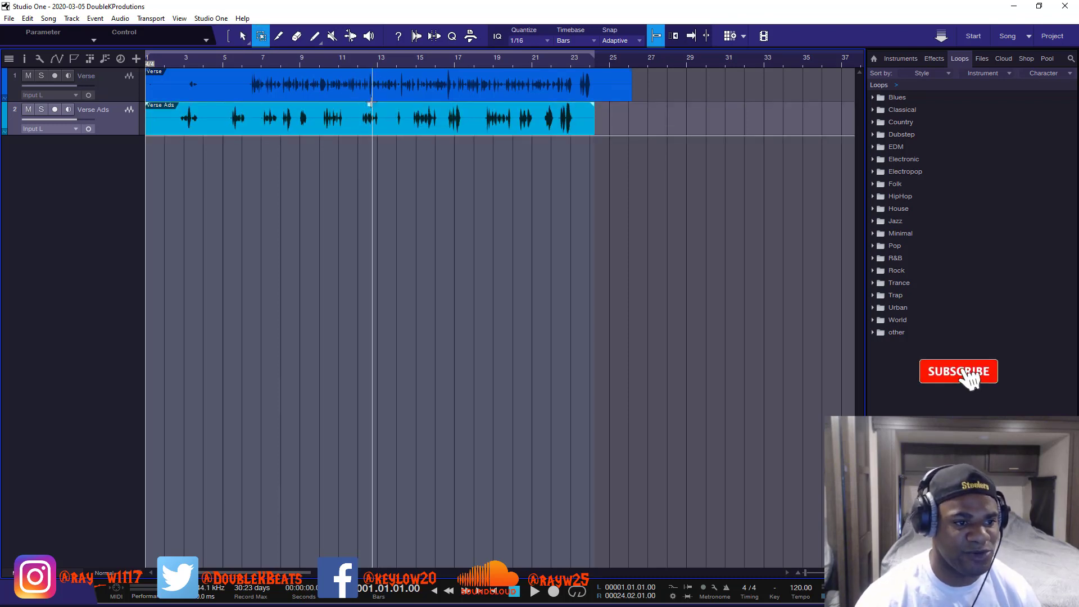
click(370, 103)
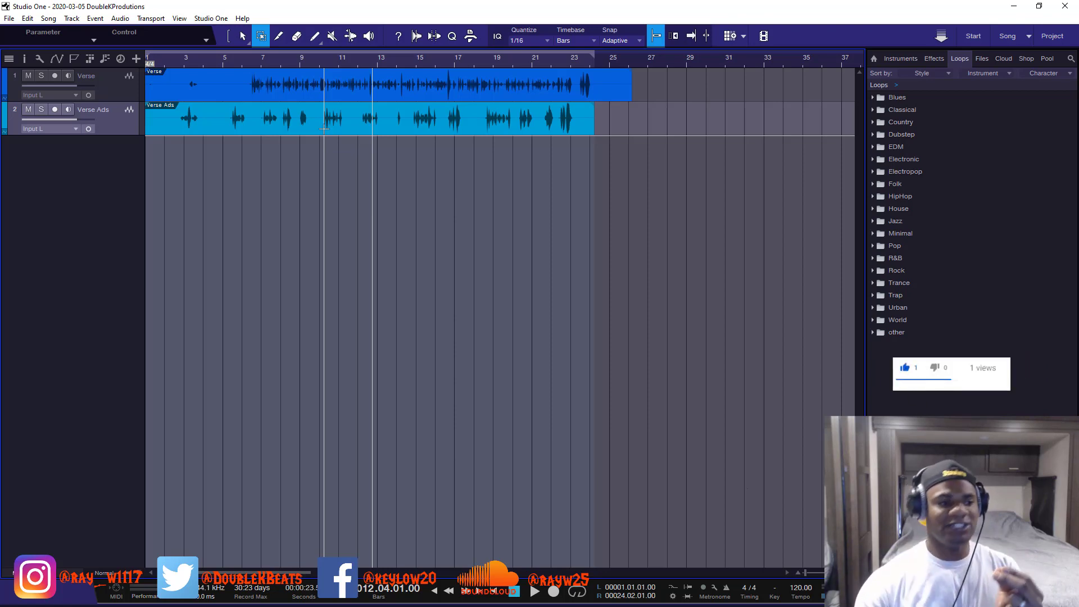
click(241, 37)
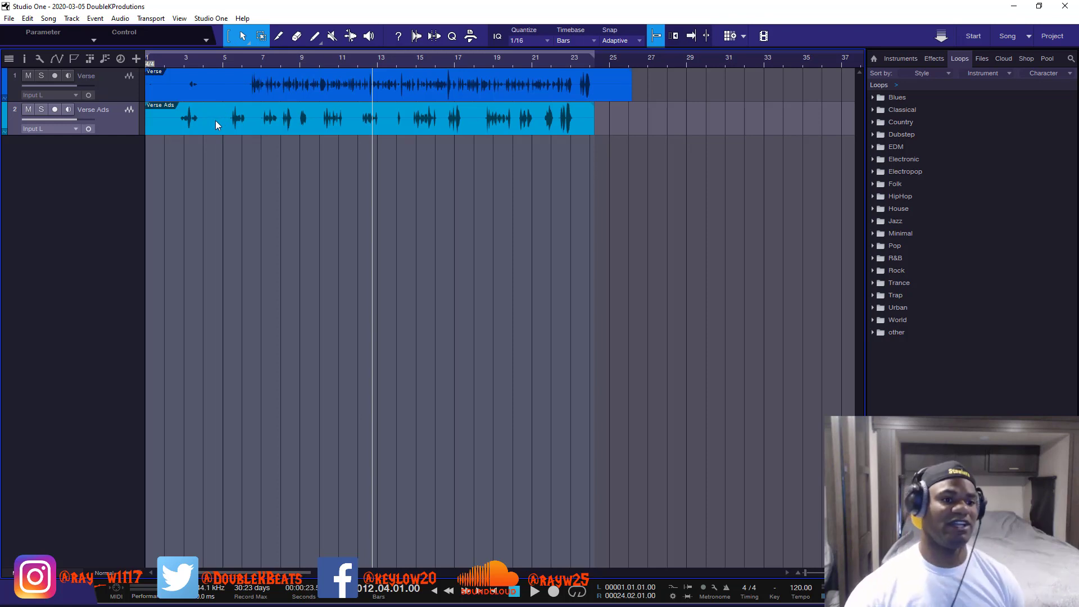
Step: Delete the silent sections of the Verse Ads clip from bar 13.01 to 14.01 and from bar 11.02 to 12.02
drag(332, 63, 398, 128)
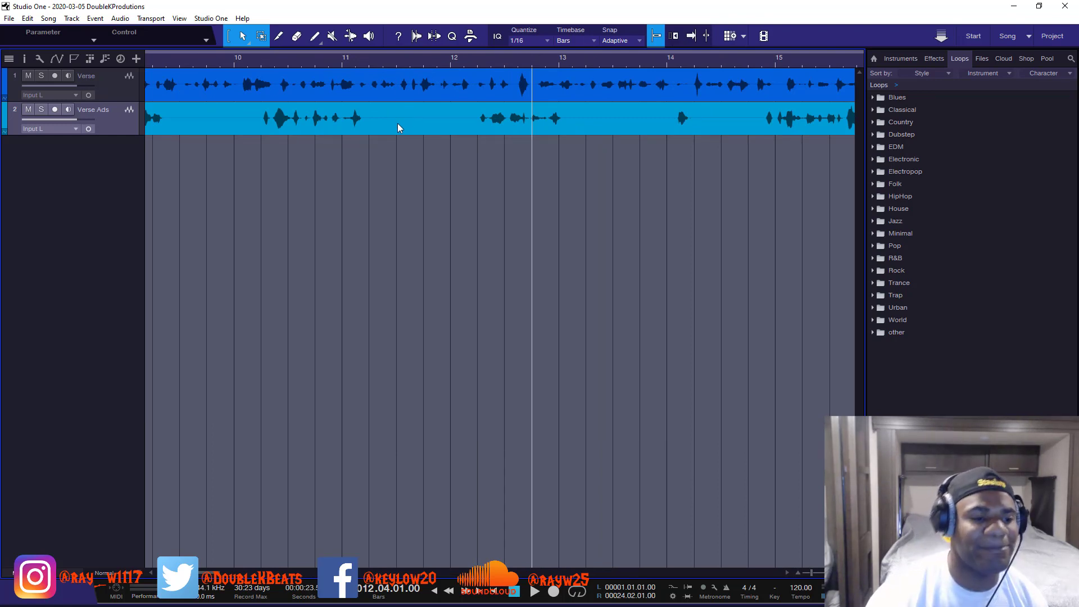
drag(398, 124, 372, 122)
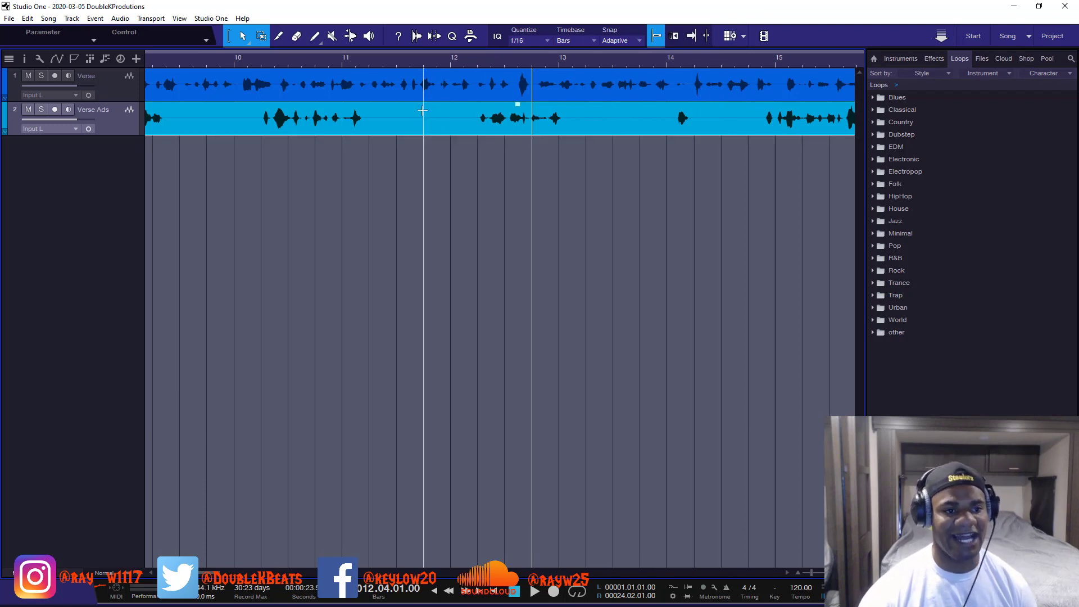
drag(423, 110, 375, 118)
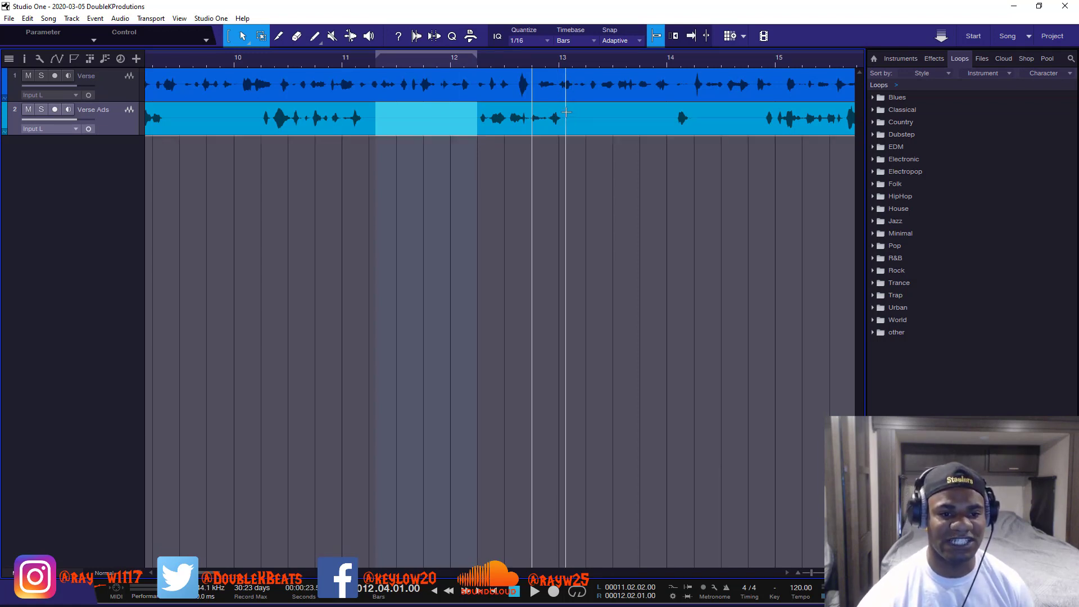
drag(565, 115, 679, 110)
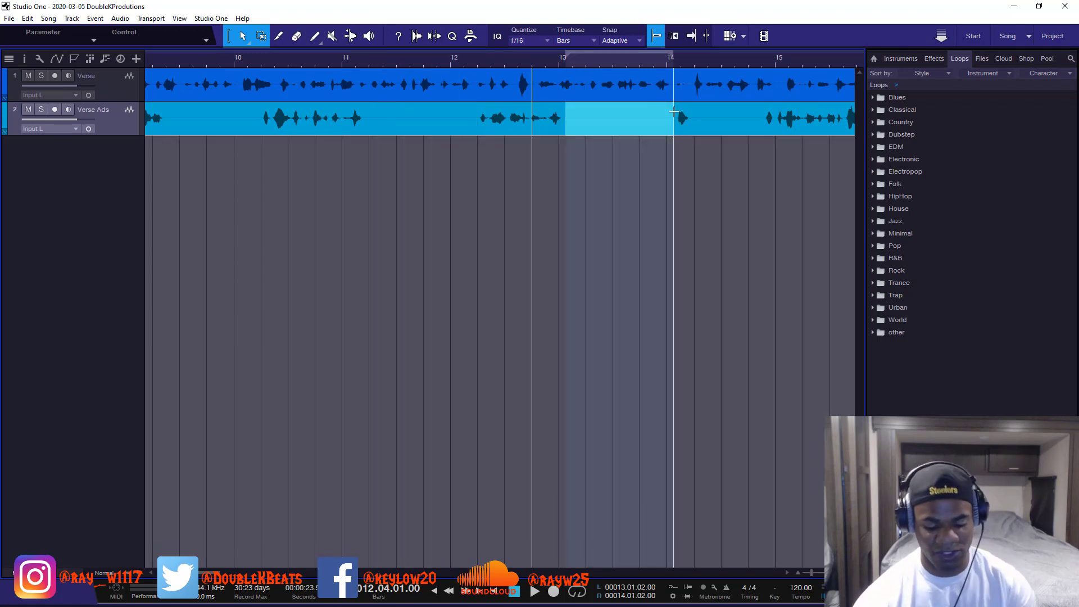
key(Delete)
drag(477, 112, 383, 115)
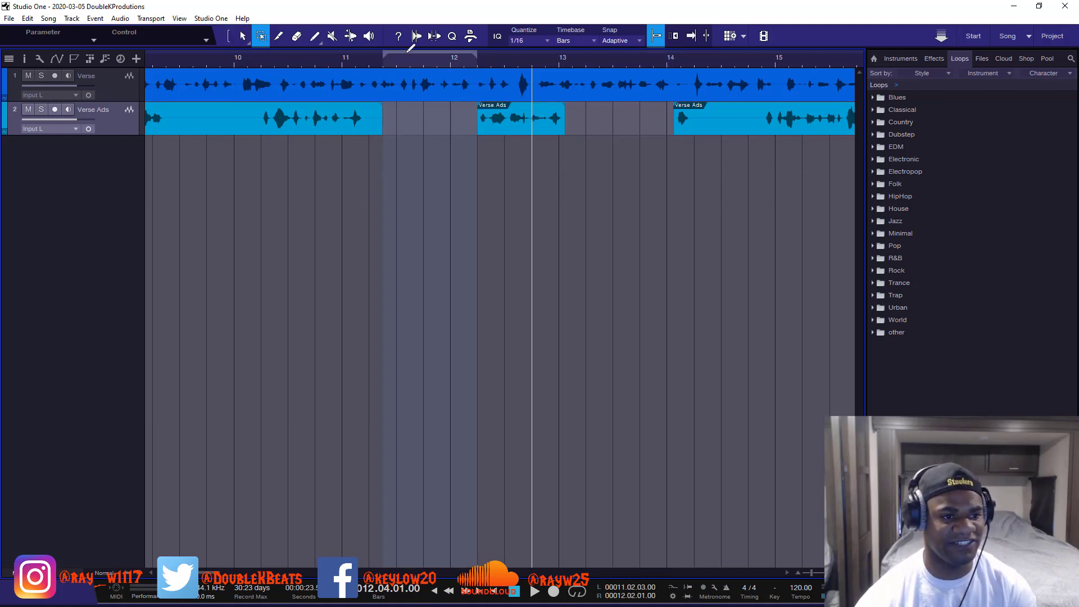
Step: Delete the silent section of the Verse Ads track from bar 17.03 to bar 18.03
scroll(406, 59, down, 3)
scroll(406, 58, down, 2)
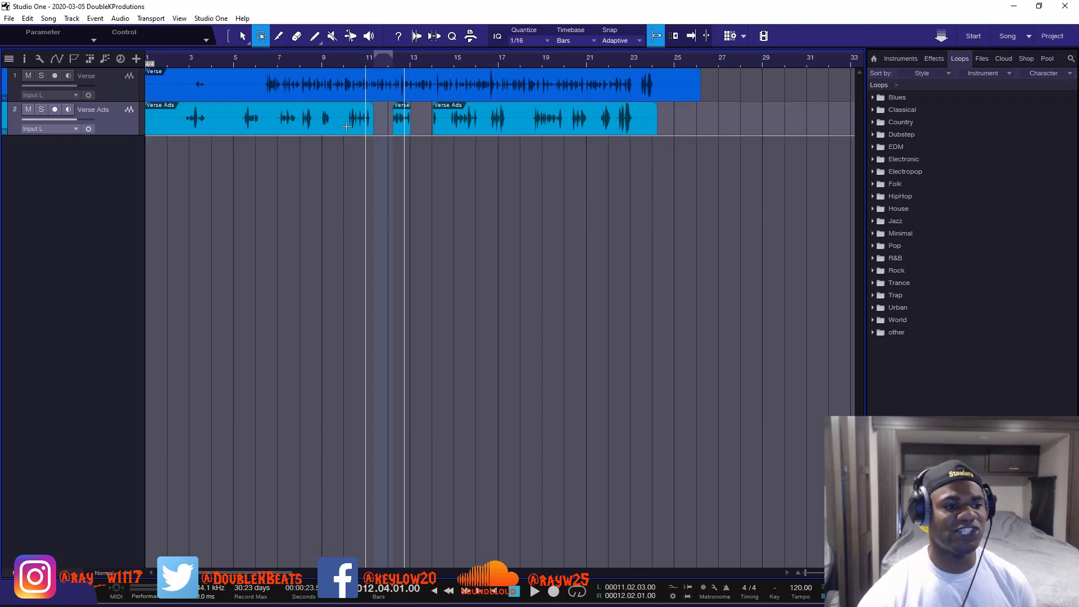
scroll(328, 59, up, 4)
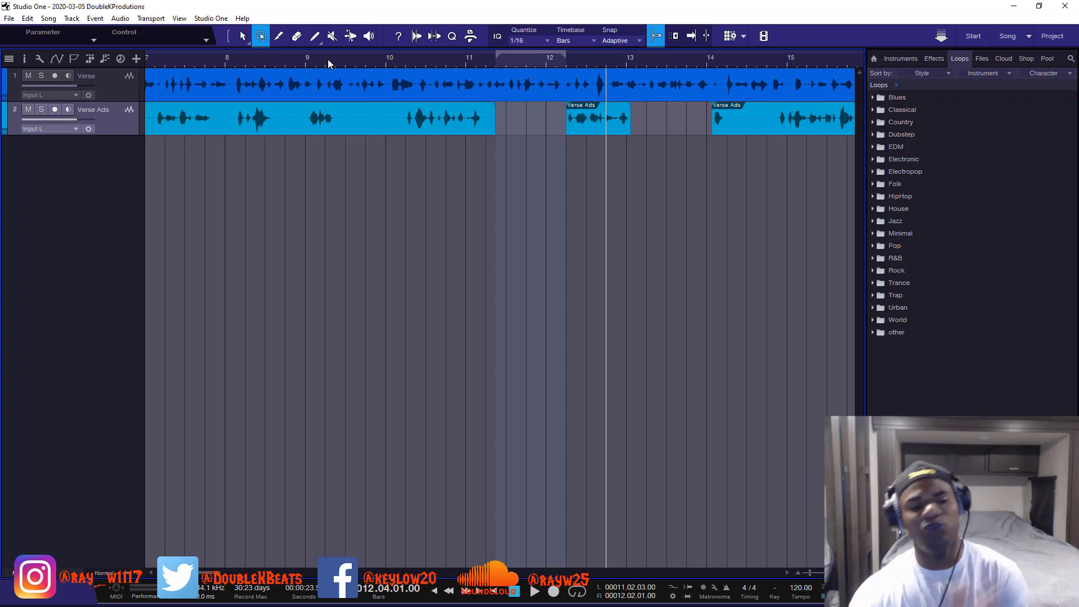
scroll(340, 63, down, 3)
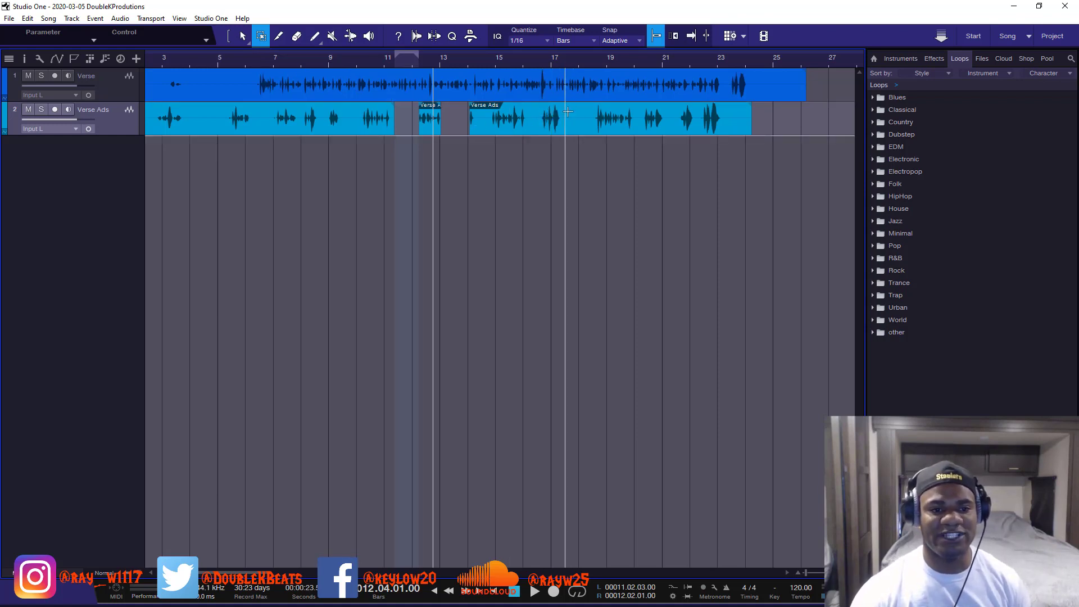
drag(567, 112, 592, 135)
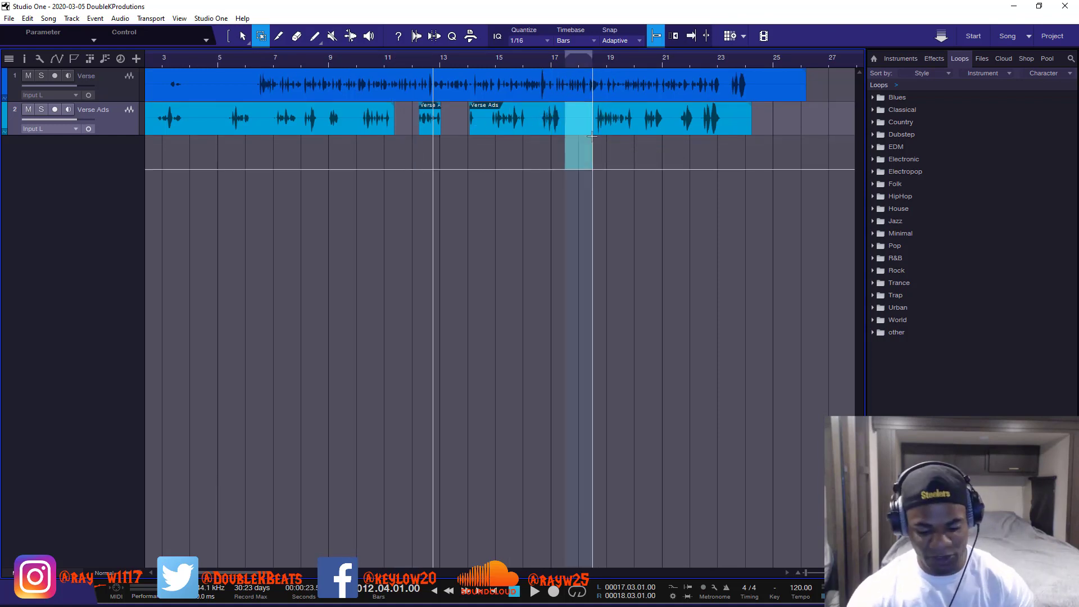
key(Delete)
Step: Turn off Snap To Grid and delete the silent tail of the last Verse Ads clip from about bar 23 onward
click(616, 40)
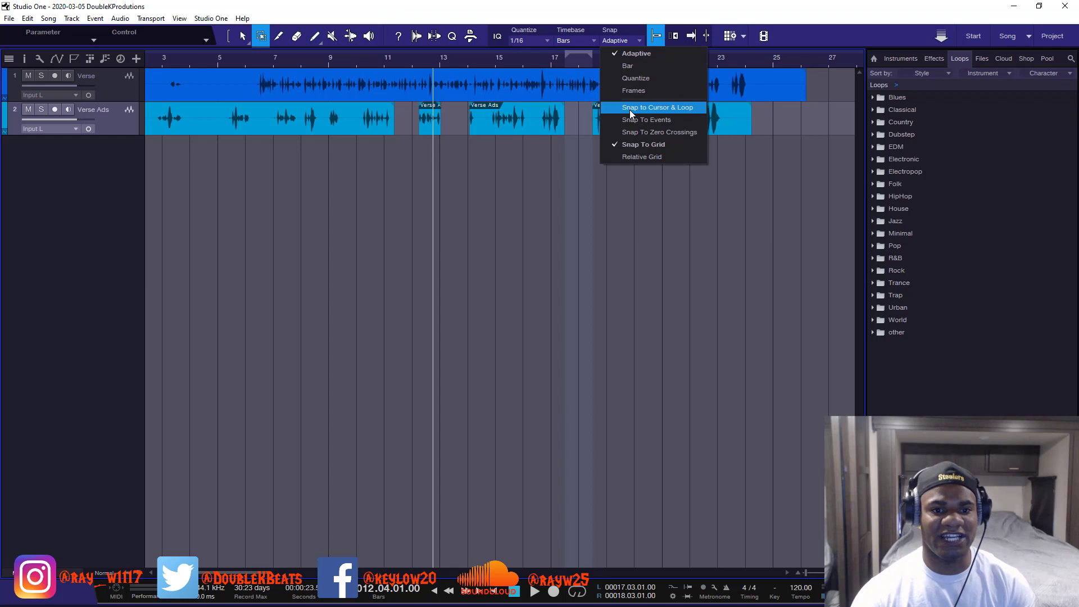
click(627, 145)
mouse_move(725, 121)
mouse_down()
mouse_move(752, 123)
mouse_move(730, 134)
mouse_up()
key(Delete)
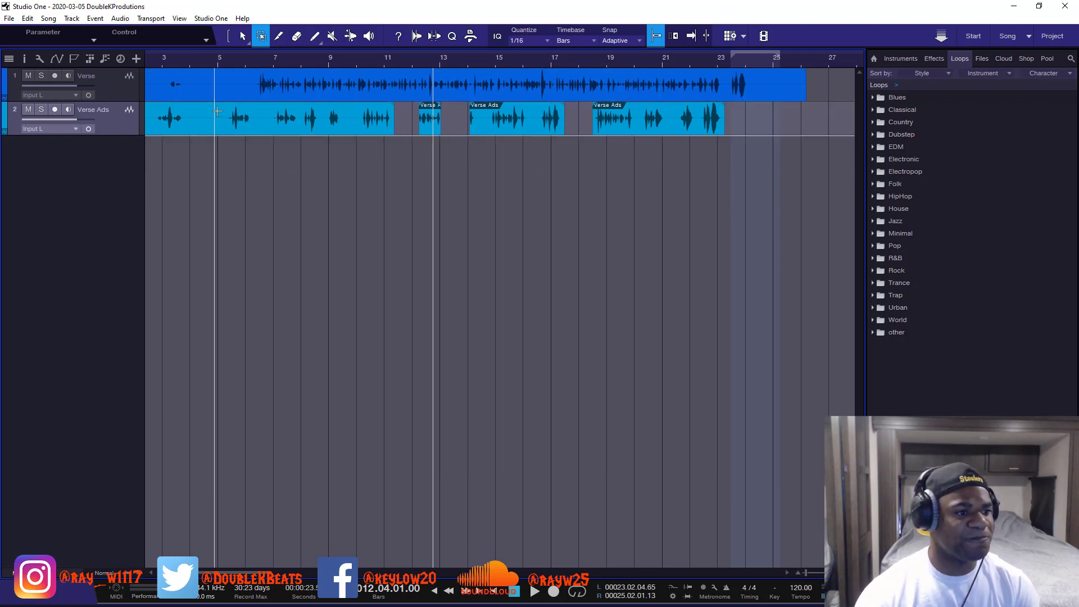
Step: Delete the opening section of both the Verse and Verse Ads clips, from bar 1 to about bar 6.02
drag(224, 573, 209, 577)
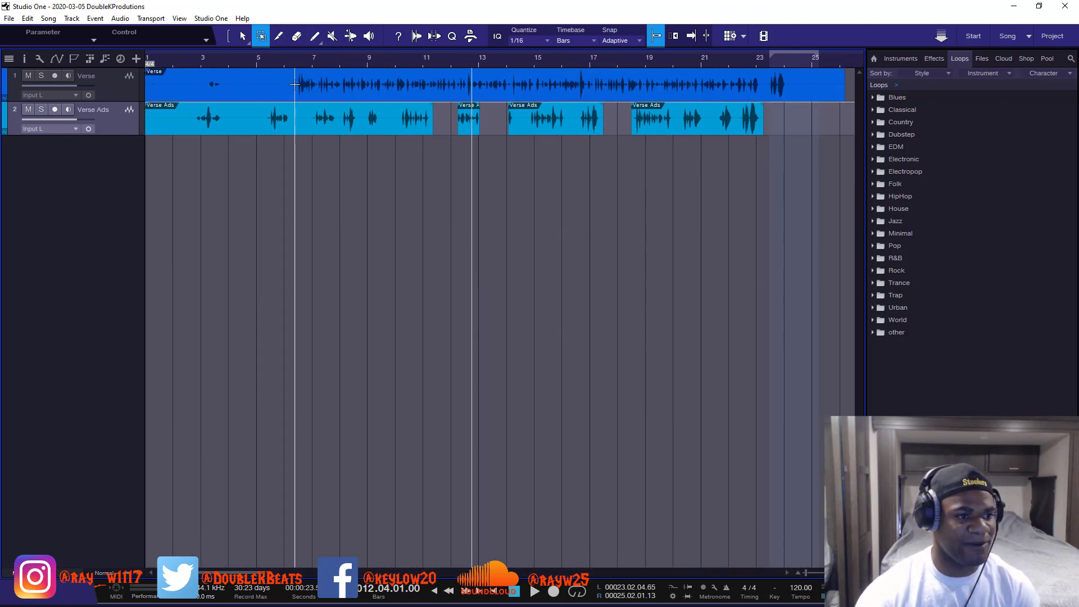
drag(295, 84, 145, 84)
key(Delete)
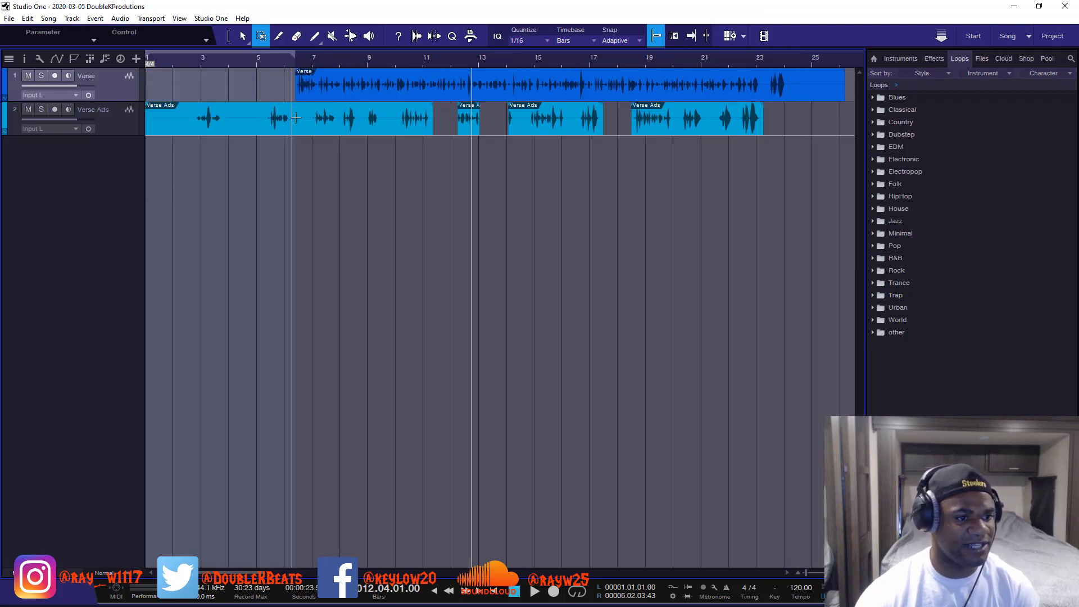
drag(296, 118, 146, 121)
key(Delete)
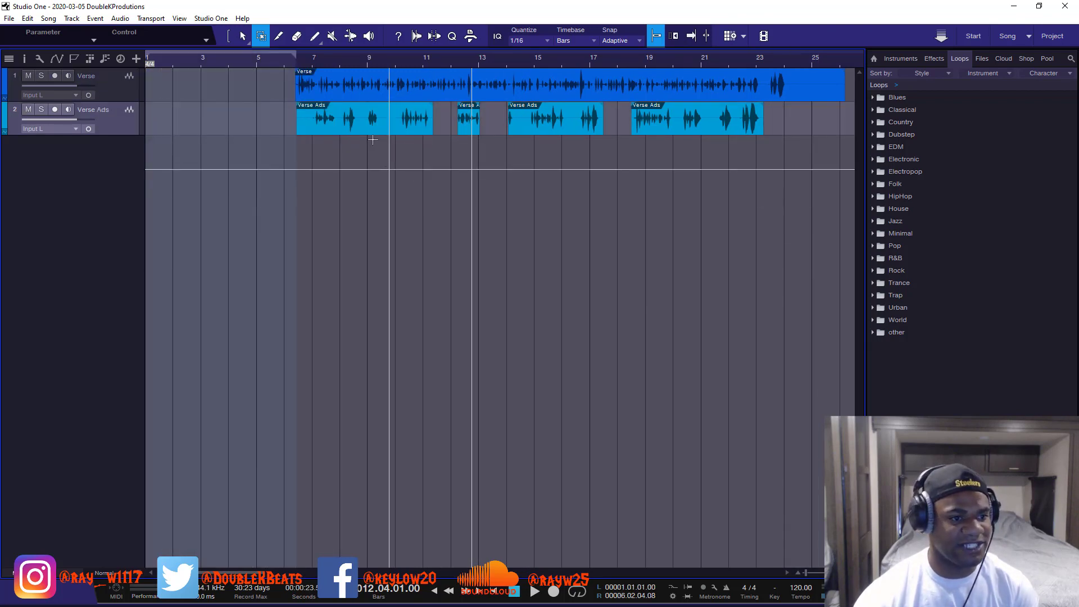
Step: Delete the silent gaps in the Verse Ads clips from about bar 9.03 to 10.01 and from about 14.02 to 14.04
drag(384, 118, 401, 118)
key(Delete)
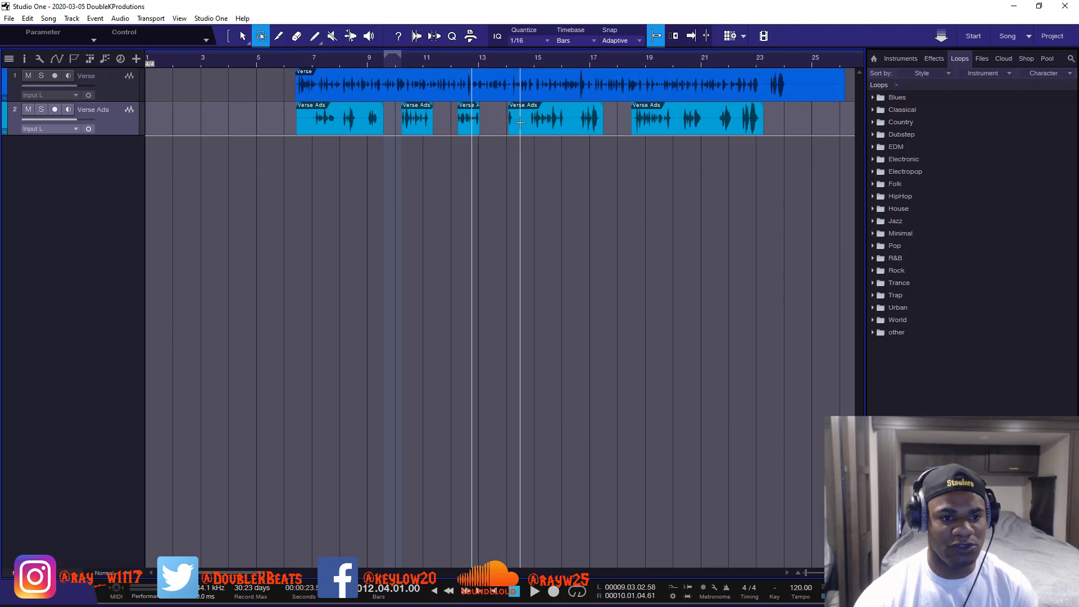
drag(517, 122, 529, 122)
key(Delete)
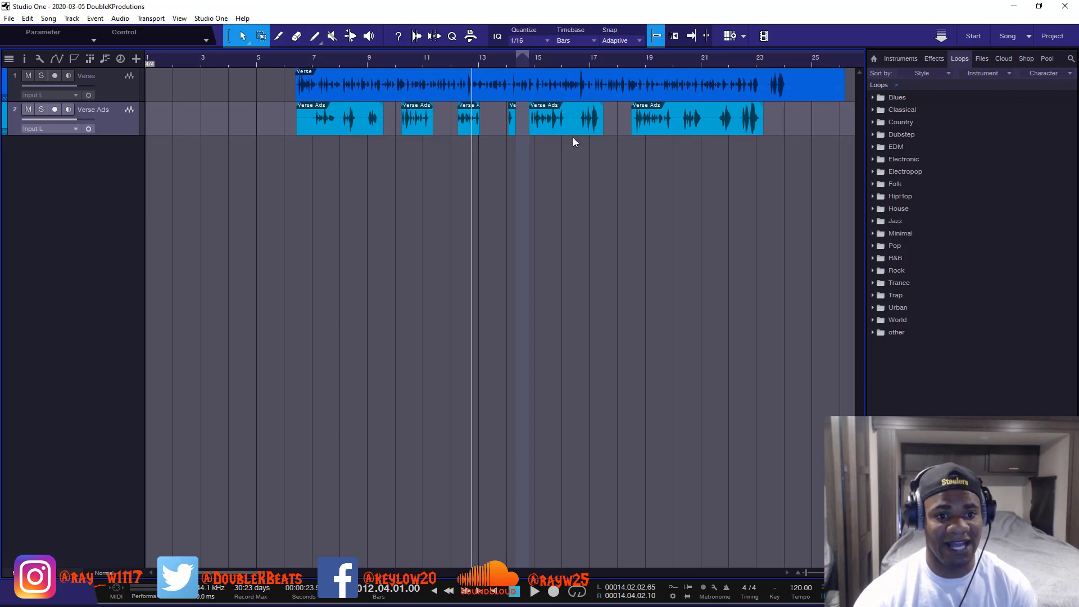
Step: Delete the silent gaps in the Verse Ads clips from about bar 16.01 to 16.03 and from about 21.01 to 21.02
mouse_move(568, 128)
mouse_down()
mouse_move(584, 128)
mouse_move(568, 114)
mouse_up()
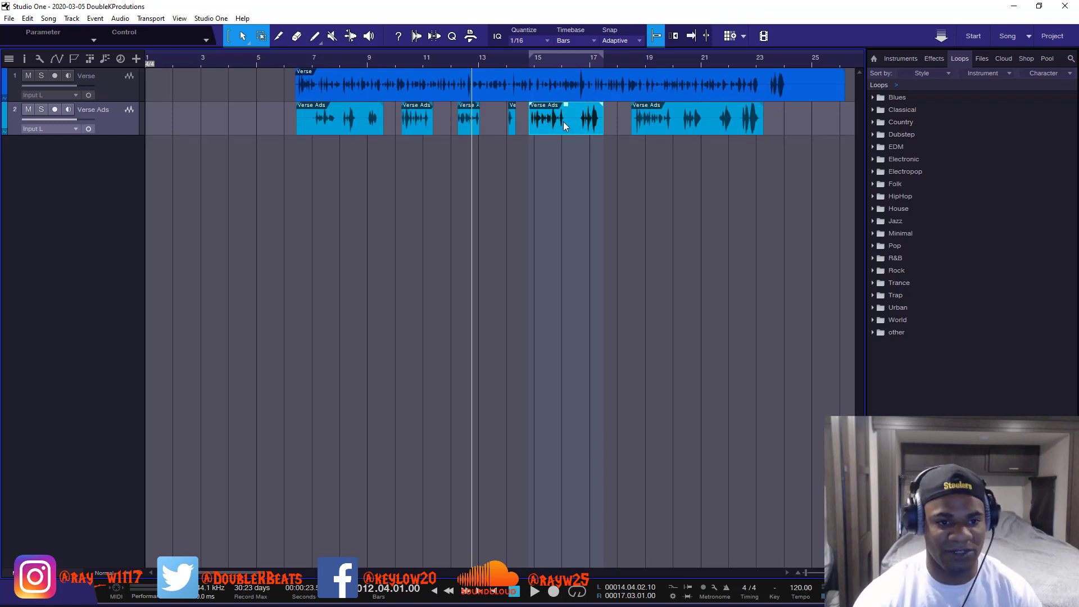
drag(567, 115, 579, 116)
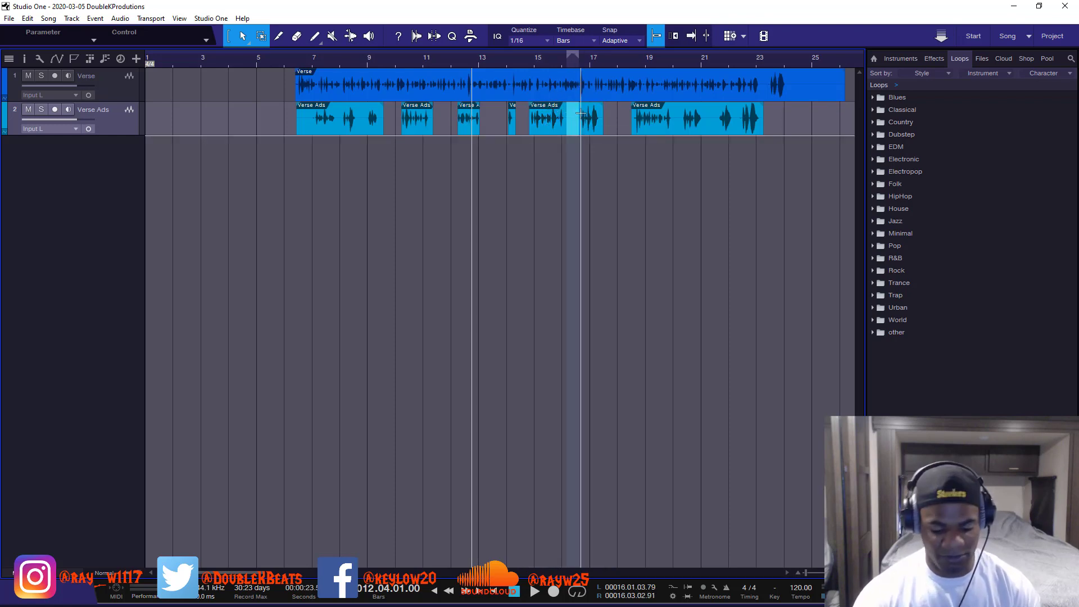
key(Delete)
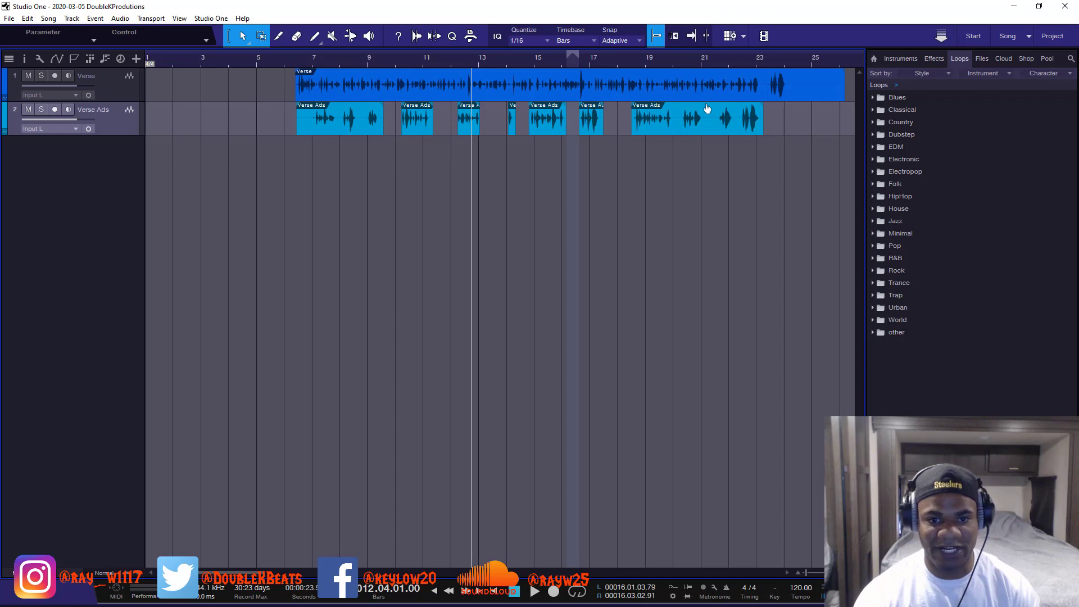
drag(704, 119, 713, 119)
key(Delete)
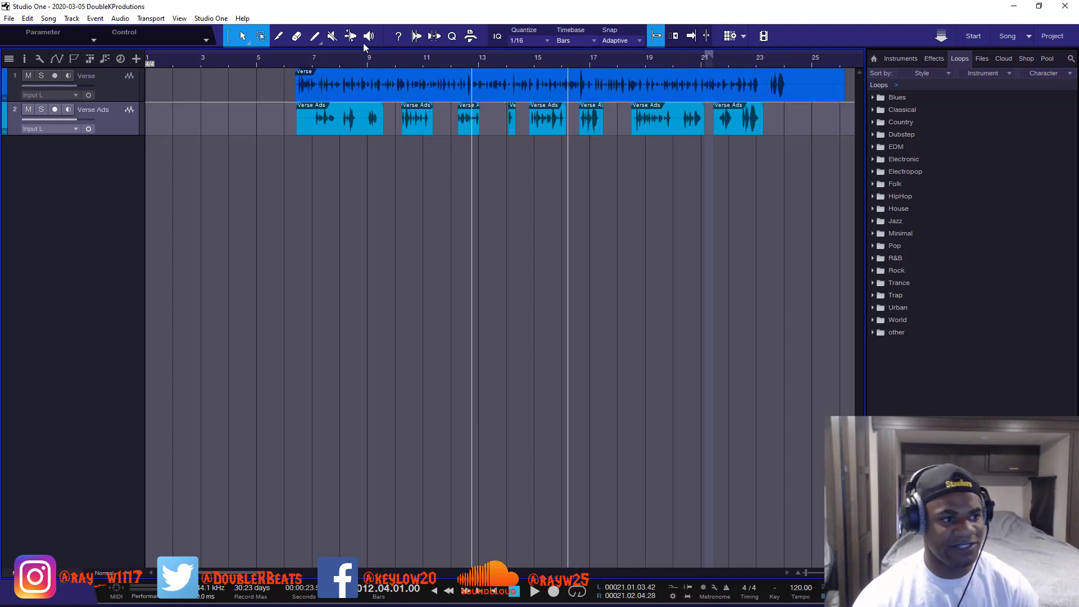
Step: Raise the gain of the Verse Ads clip at bar 18.03 and delete the Verse Ads gaps at about 19.04–20.02 and 22.01–22.02
click(656, 112)
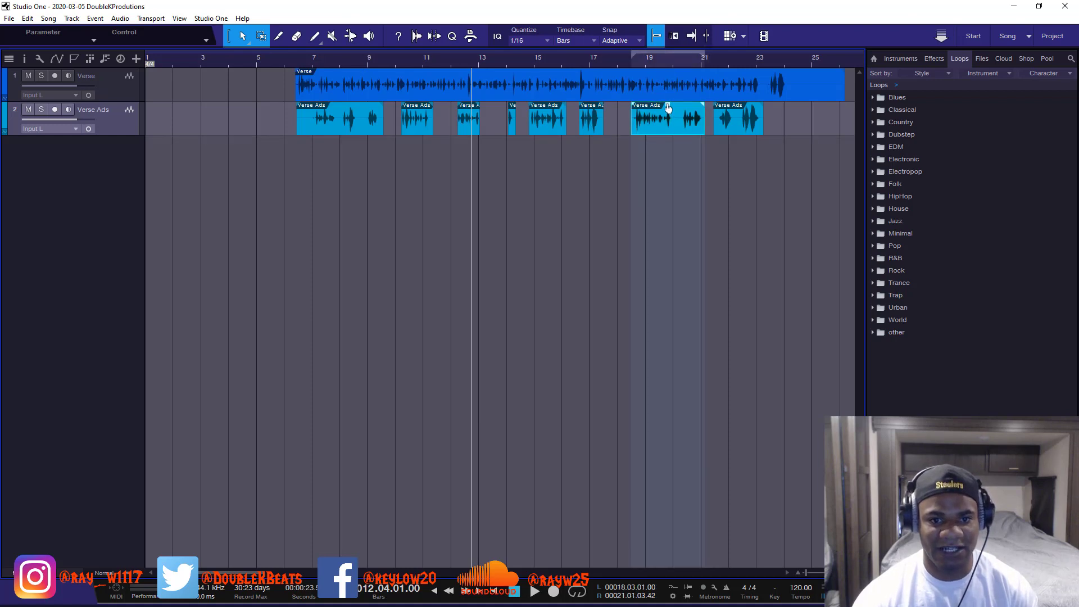
drag(668, 105, 681, 106)
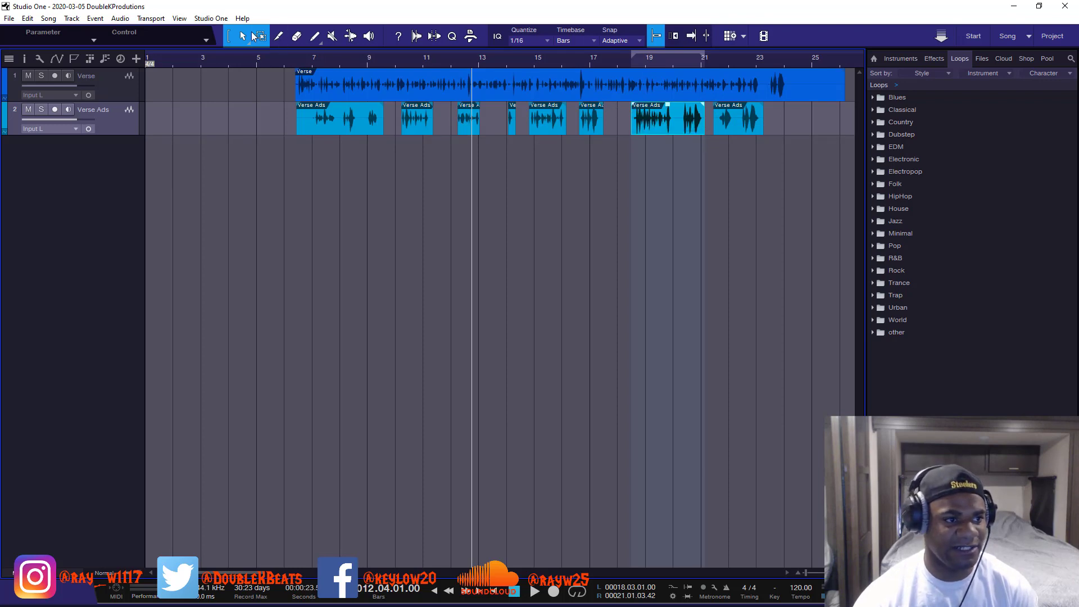
click(272, 36)
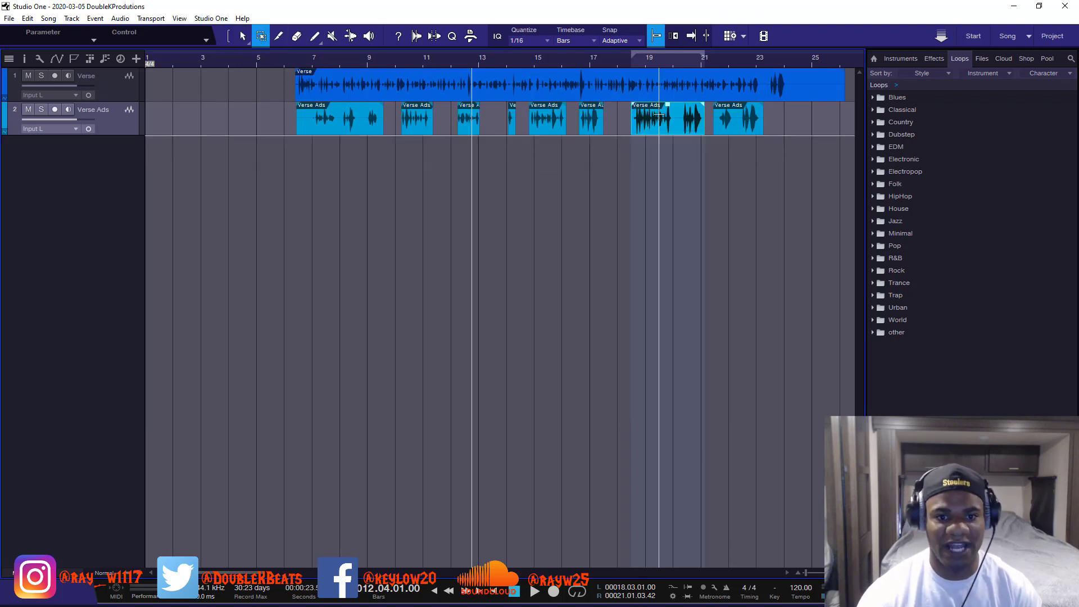
drag(673, 109, 740, 112)
key(Delete)
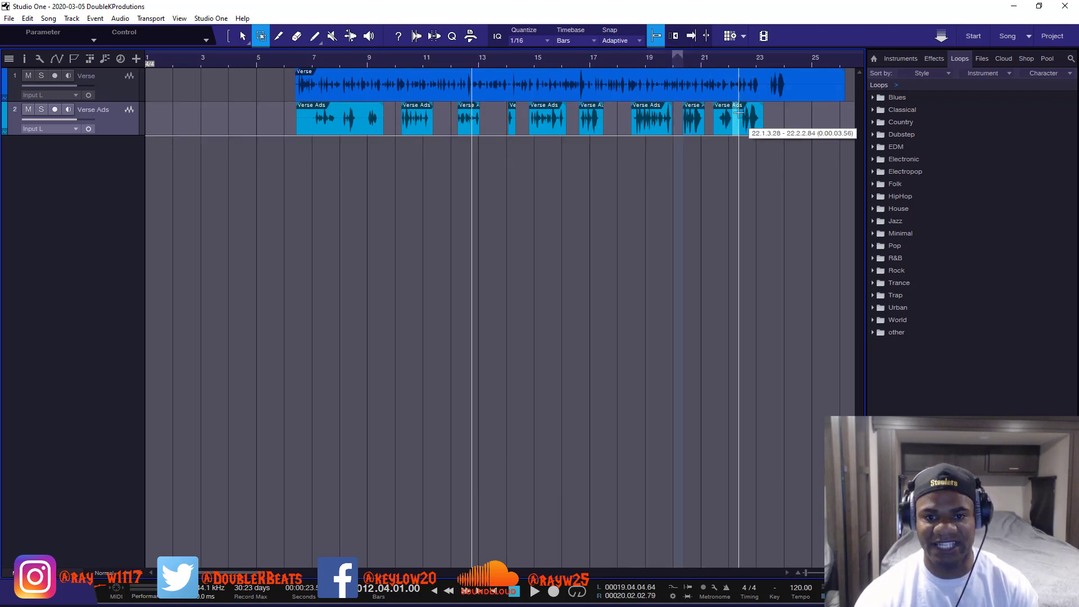
key(Delete)
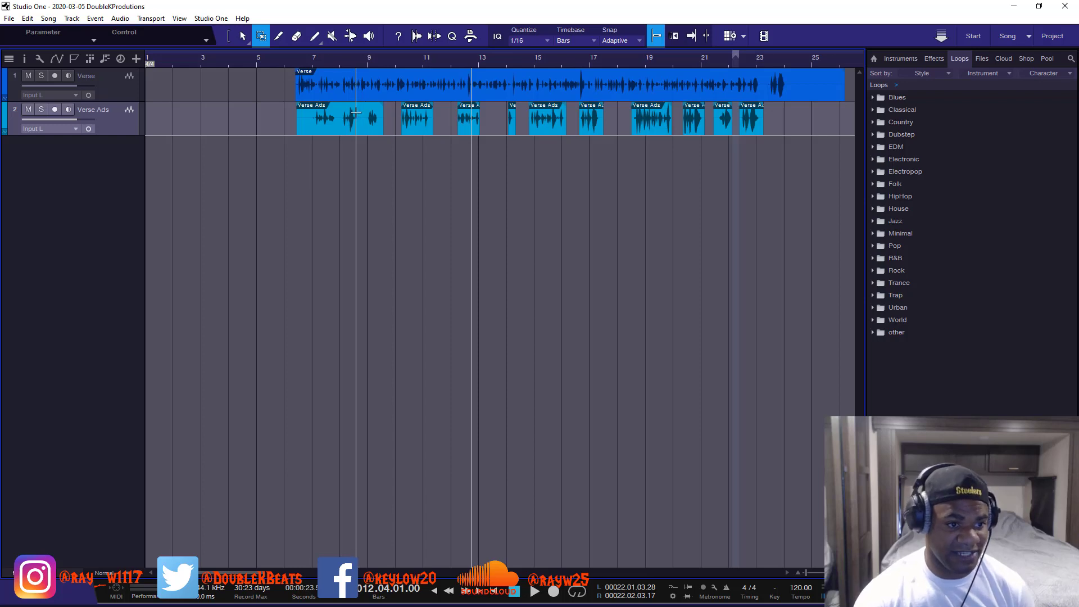
Step: Cut the silence before and between the three phrases of the first Verse Ads clip, between about bars 6 and 9
drag(356, 112, 280, 118)
key(Delete)
key(Delete)
key(Delete)
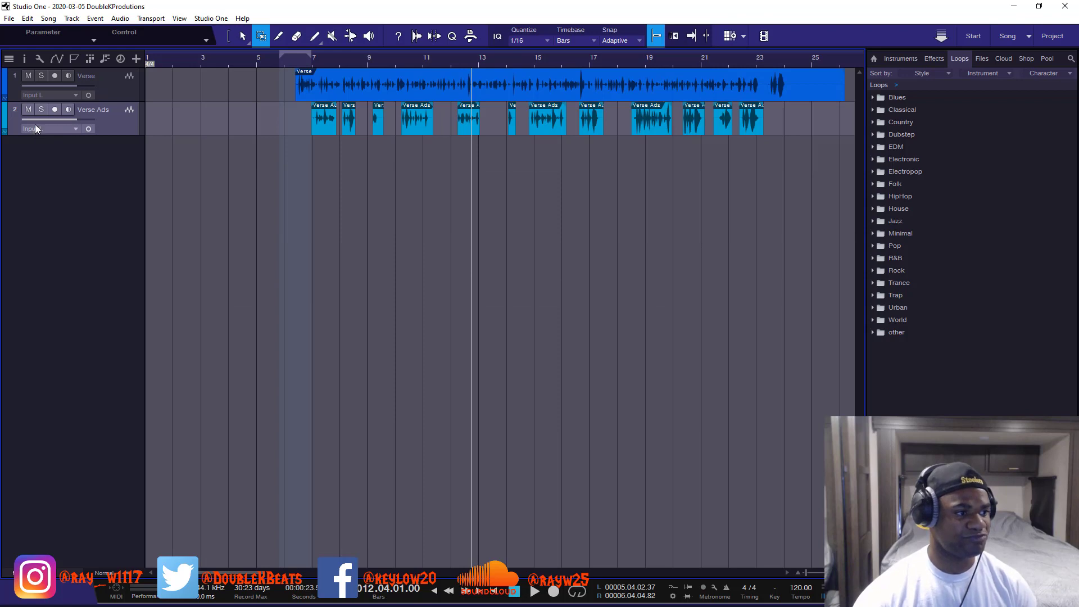
Step: Mute the Verse track, solo the Verse Ads track, and play back the trimmed ad-libs
click(28, 76)
click(41, 109)
key(f)
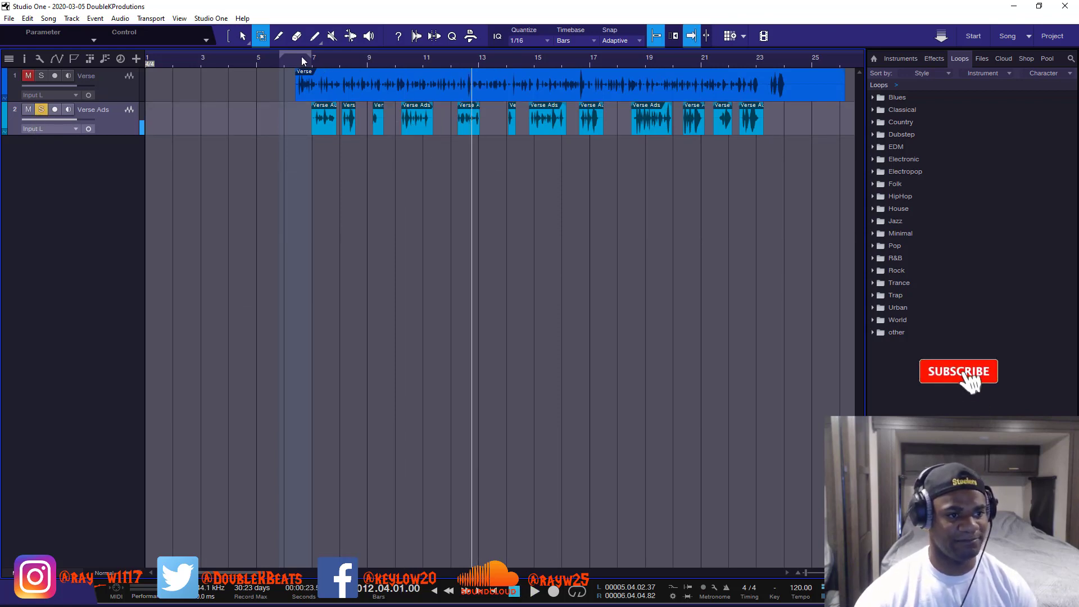
click(320, 63)
key(space)
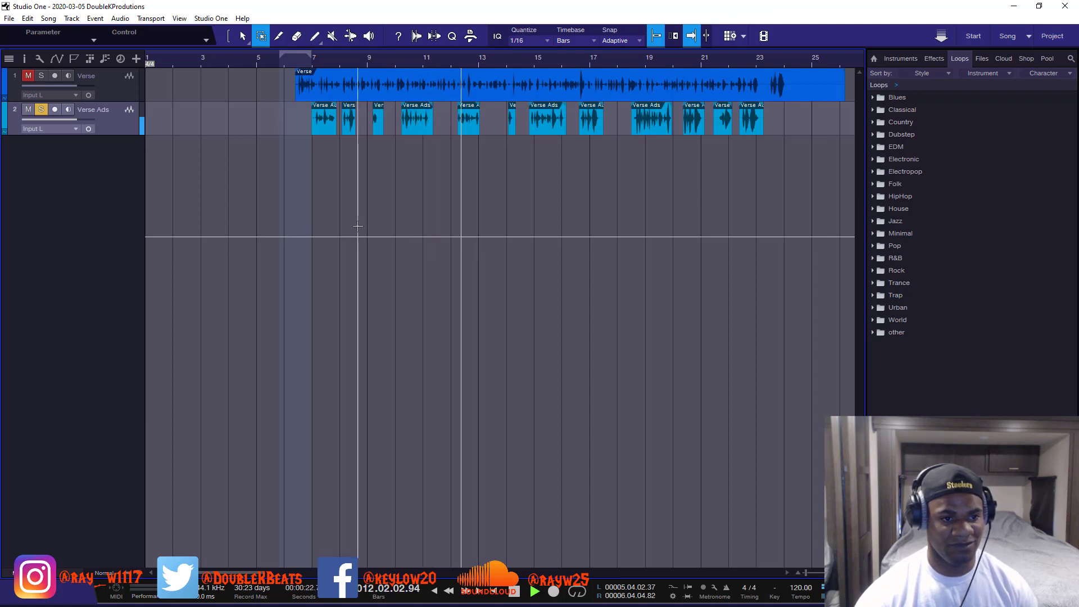
key(space)
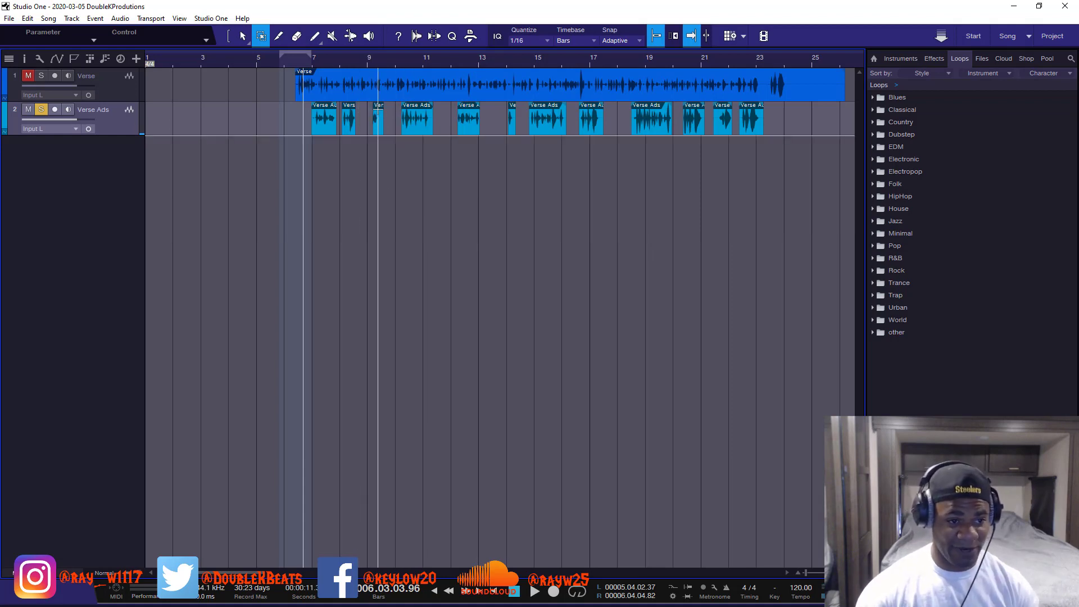
Step: Delete the silent tails of the two short Verse Ads clips at about bars 9 and 14
drag(378, 112, 386, 114)
key(Delete)
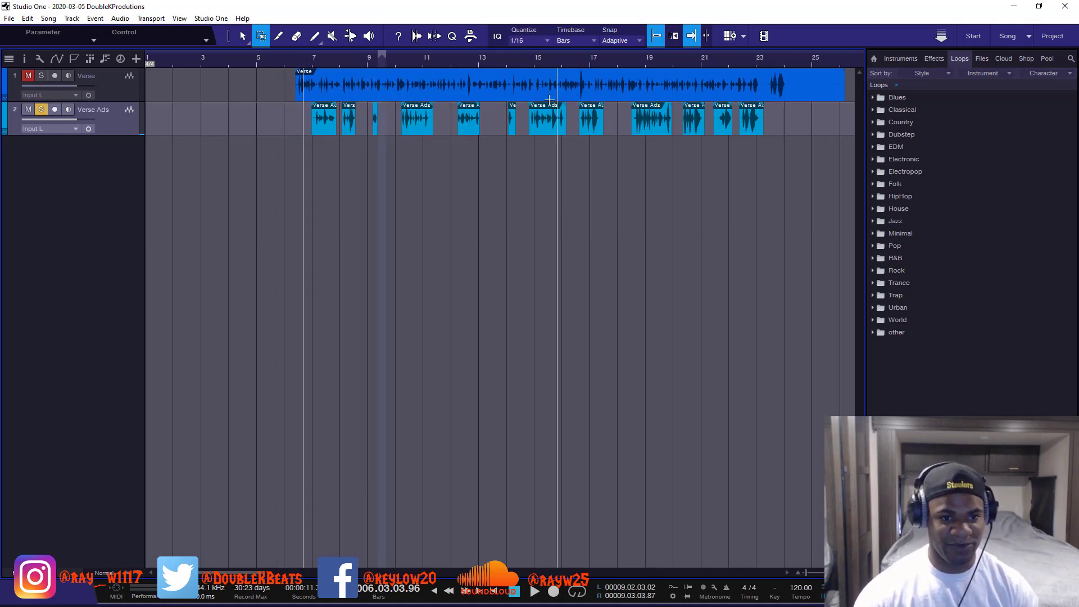
scroll(511, 55, up, 4)
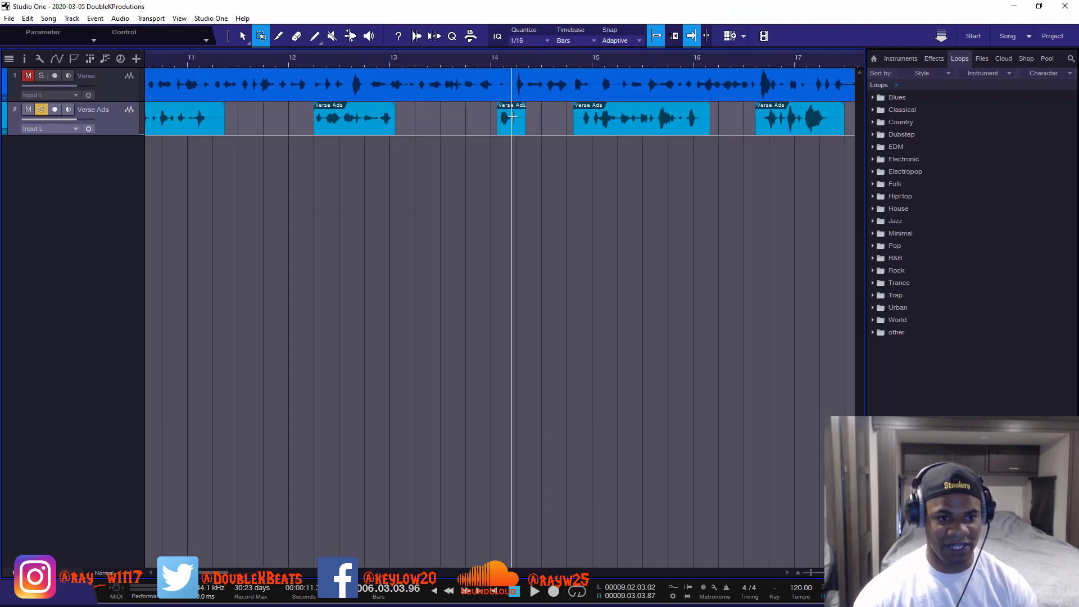
drag(513, 116, 518, 119)
key(Delete)
key(Delete)
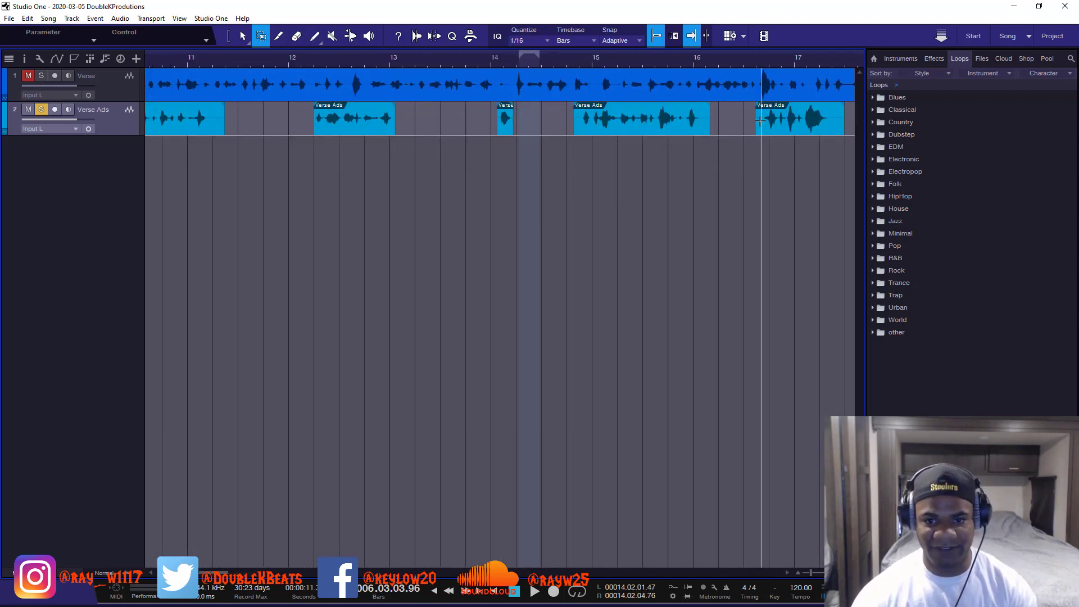
Step: Trim the Verse Ads clip near bar 17 by deleting its silence up to about 16.03.04 and from about 17.02 onward
drag(757, 121, 763, 121)
key(Delete)
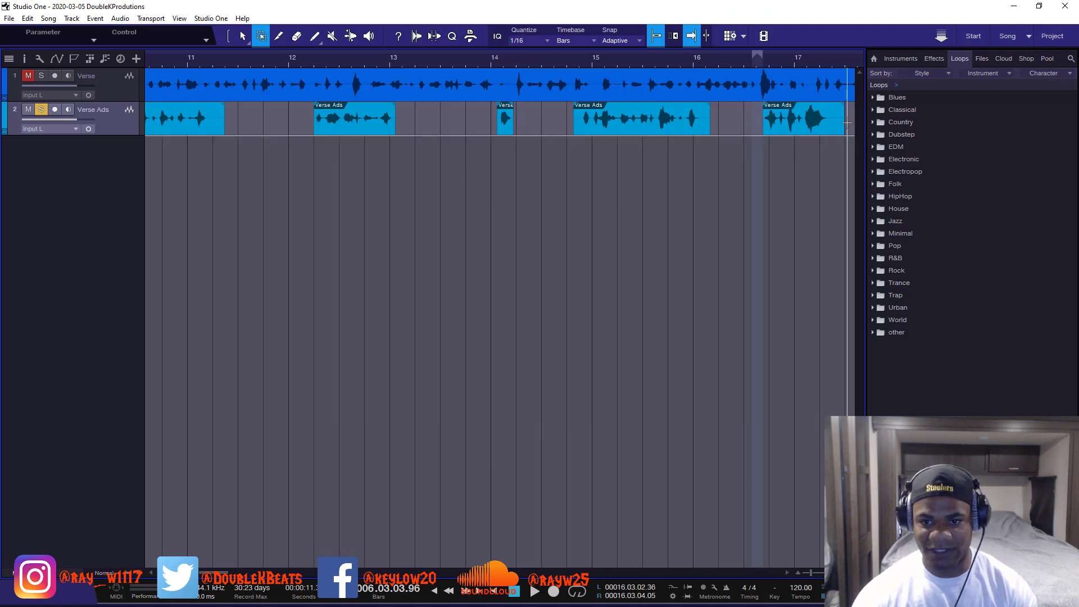
drag(848, 122, 829, 121)
key(Delete)
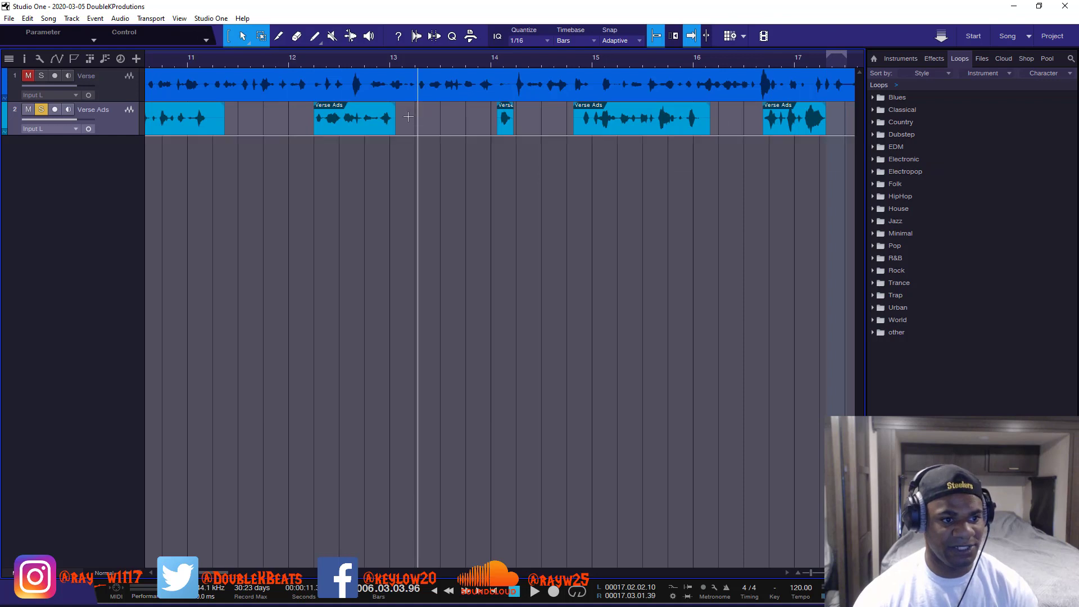
Step: Lower the gain of the Verse Ads clips at bars 12.02, 14.04, 16.03 and 22.02, bringing the first to about 3.4 dB
click(348, 129)
drag(356, 112, 357, 118)
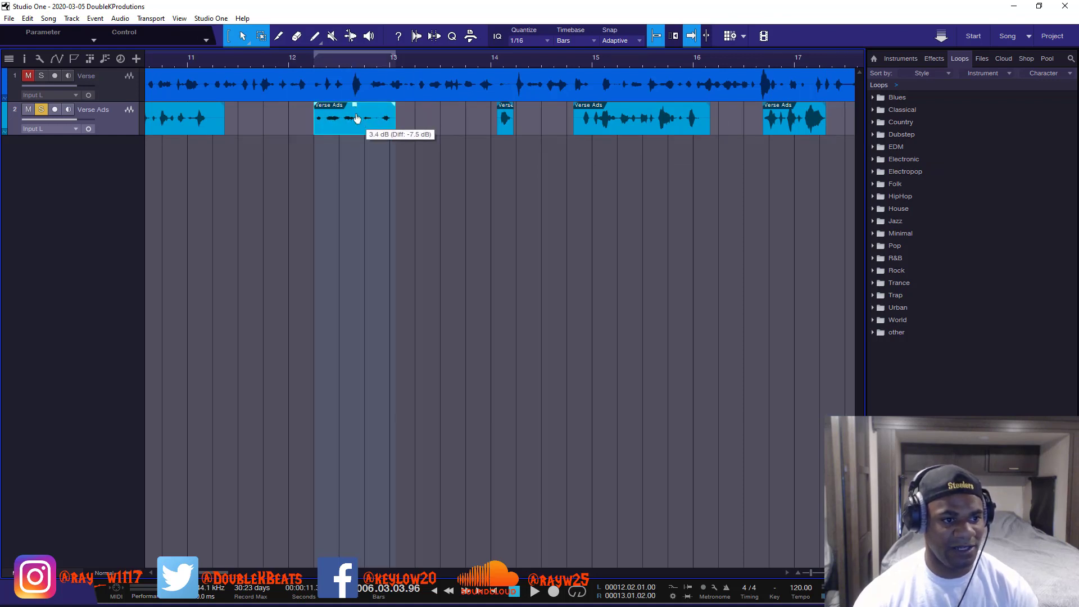
click(655, 131)
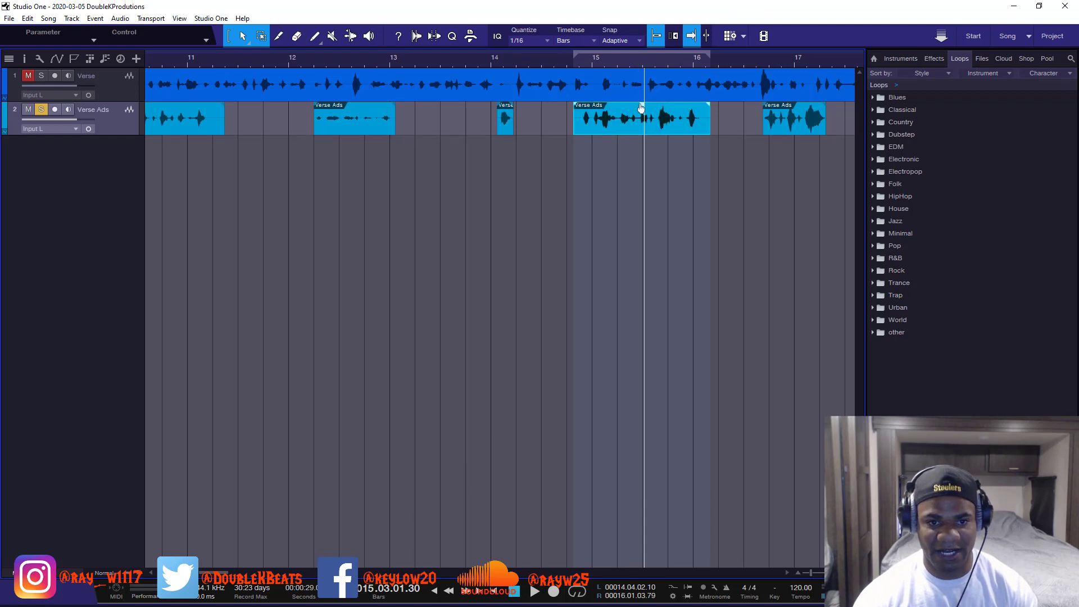
drag(642, 107, 641, 112)
click(801, 129)
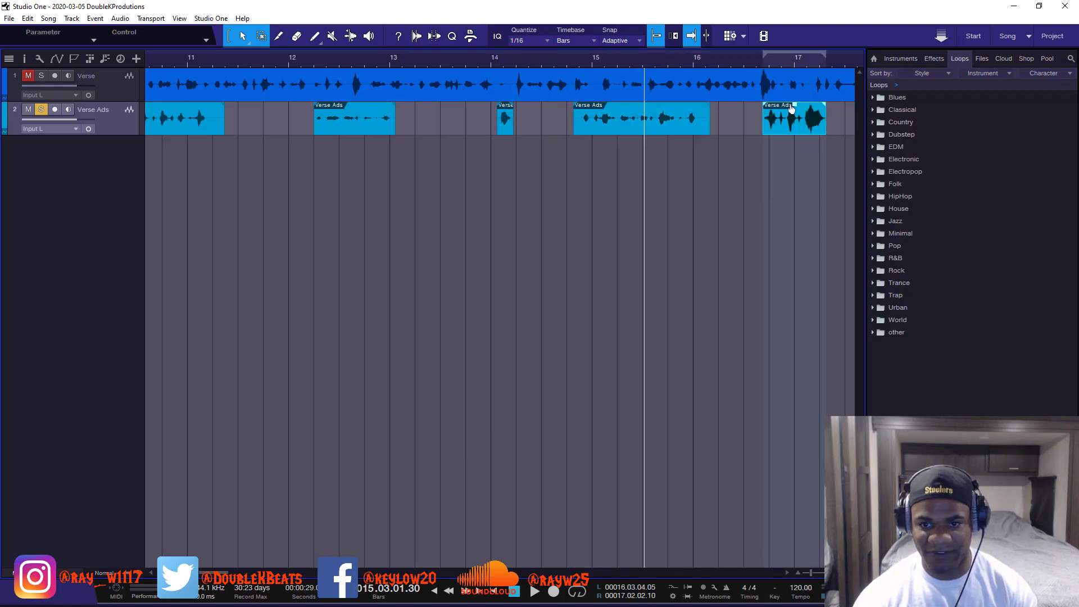
drag(795, 106, 796, 116)
scroll(612, 62, down, 6)
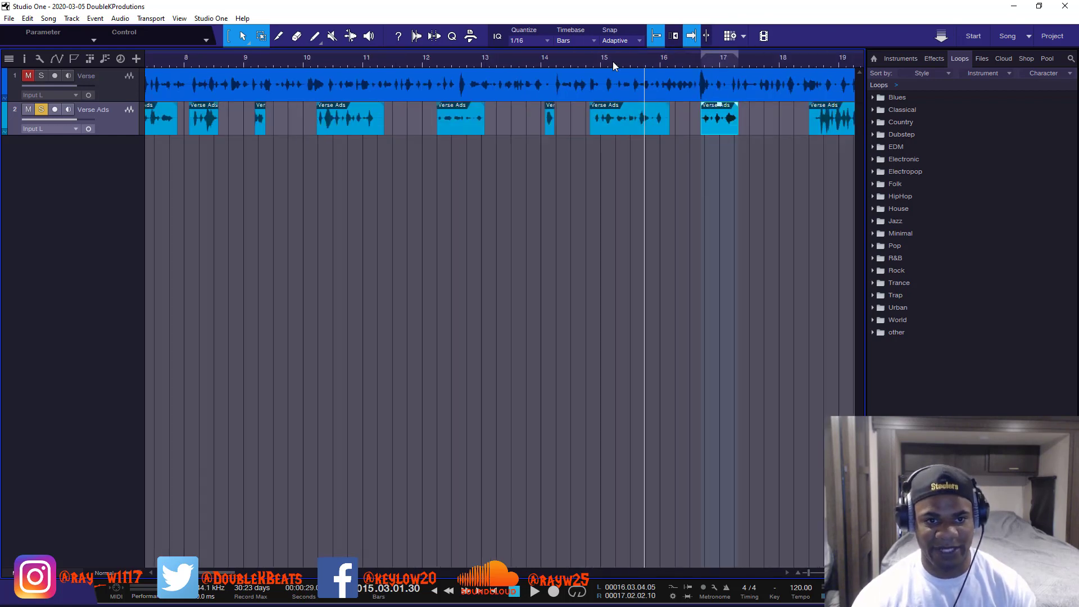
click(596, 112)
drag(595, 106, 593, 111)
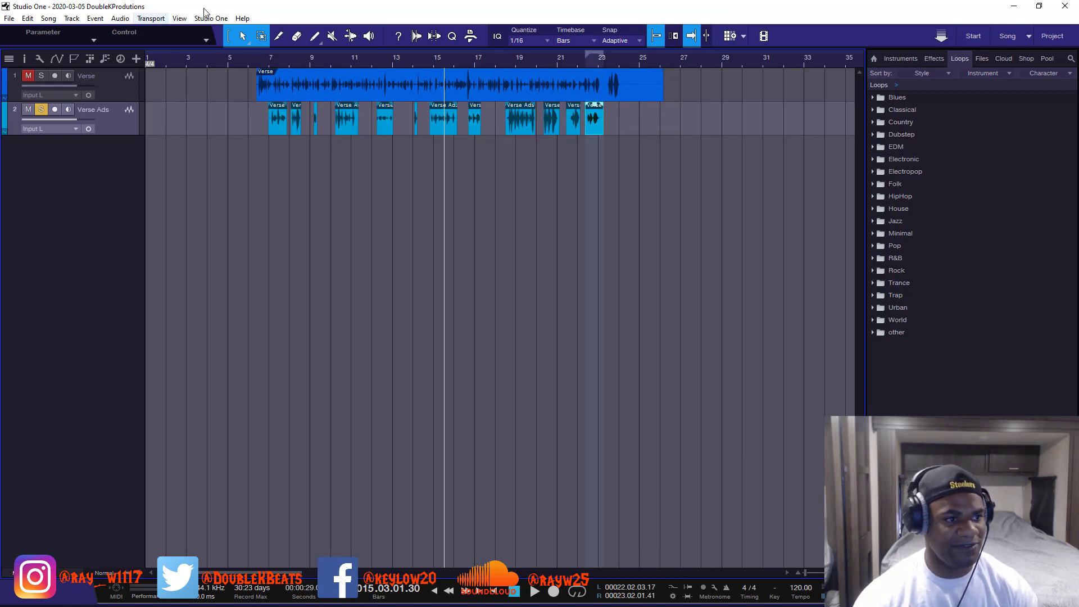
Step: Delete the silent tail of the Verse clip from about bar 24.02 onward with the Range tool
click(257, 36)
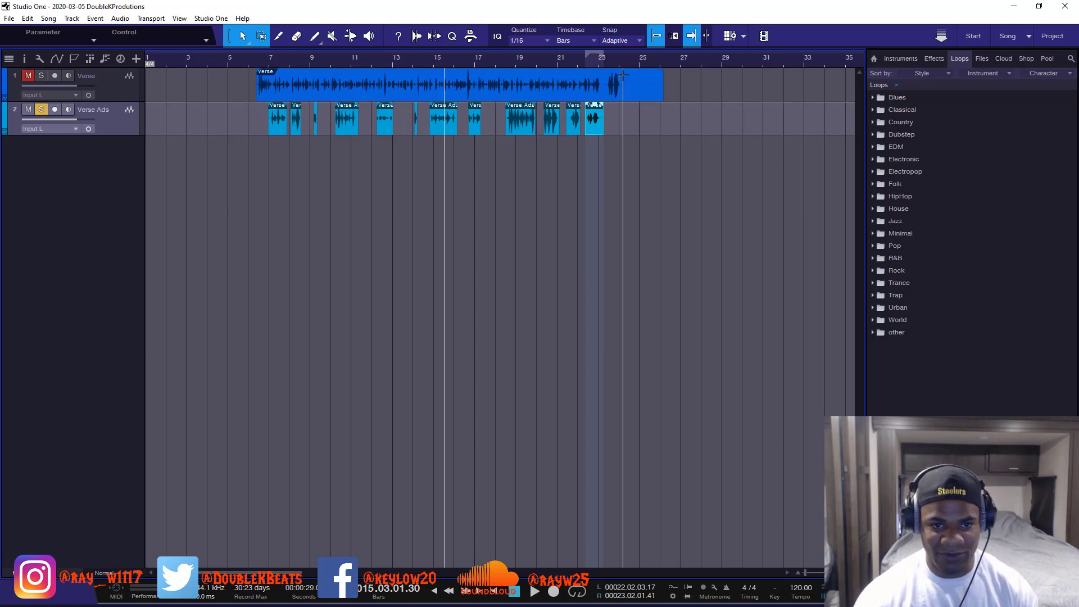
drag(622, 75, 695, 77)
key(ctrl+z)
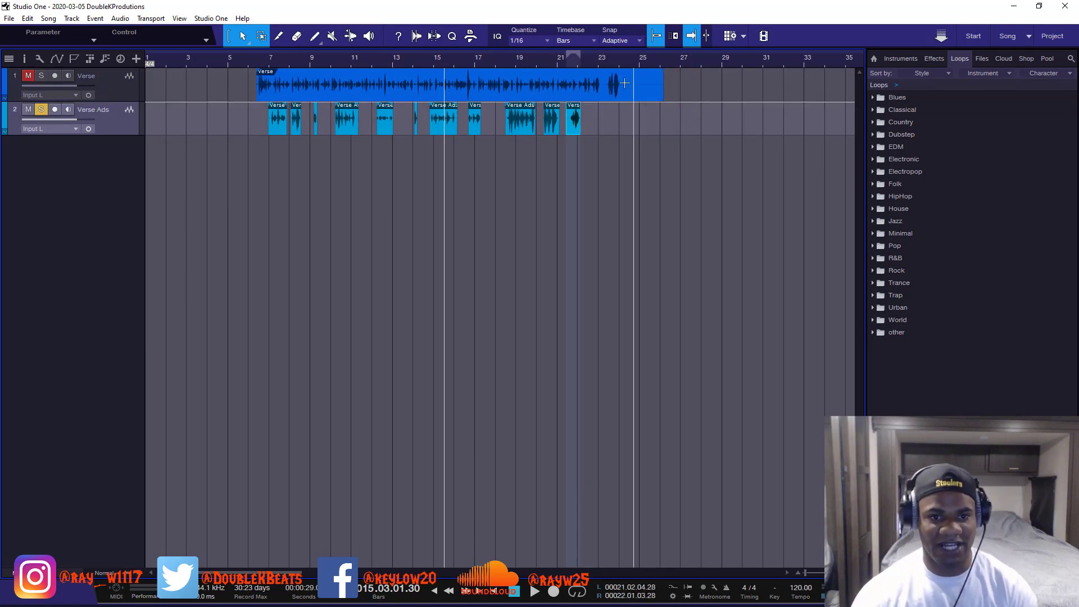
drag(620, 78, 679, 79)
key(Delete)
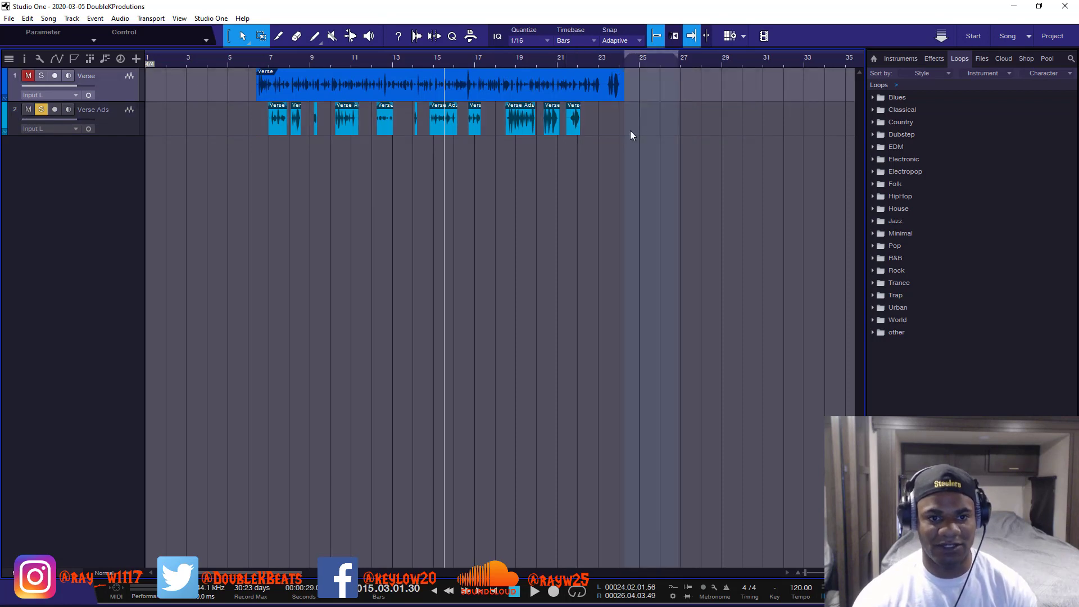
Step: Delete the quiet gaps in the Verse clip at about 14.01.01–14.01.04, 14.04.04–15.01.02 and 17.01.01–17.01.04
scroll(415, 55, up, 8)
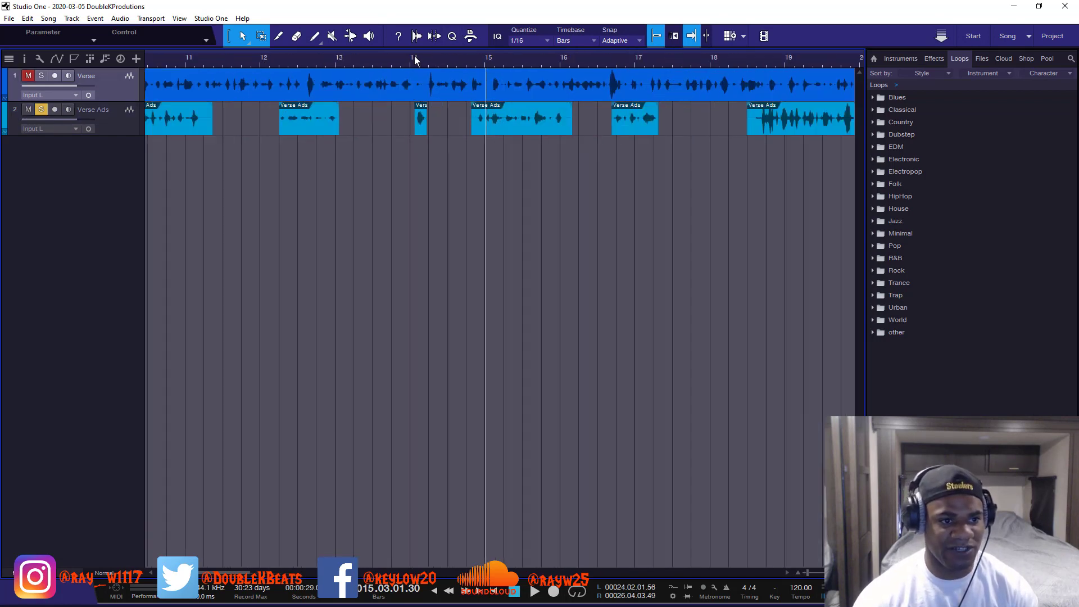
drag(412, 75, 461, 72)
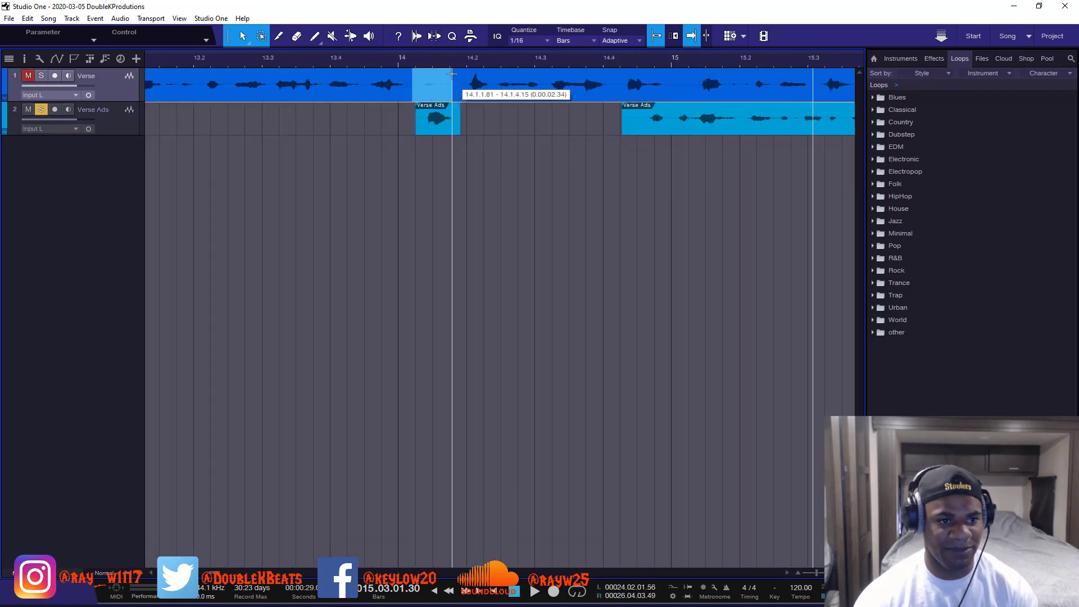
key(Delete)
scroll(442, 56, down, 5)
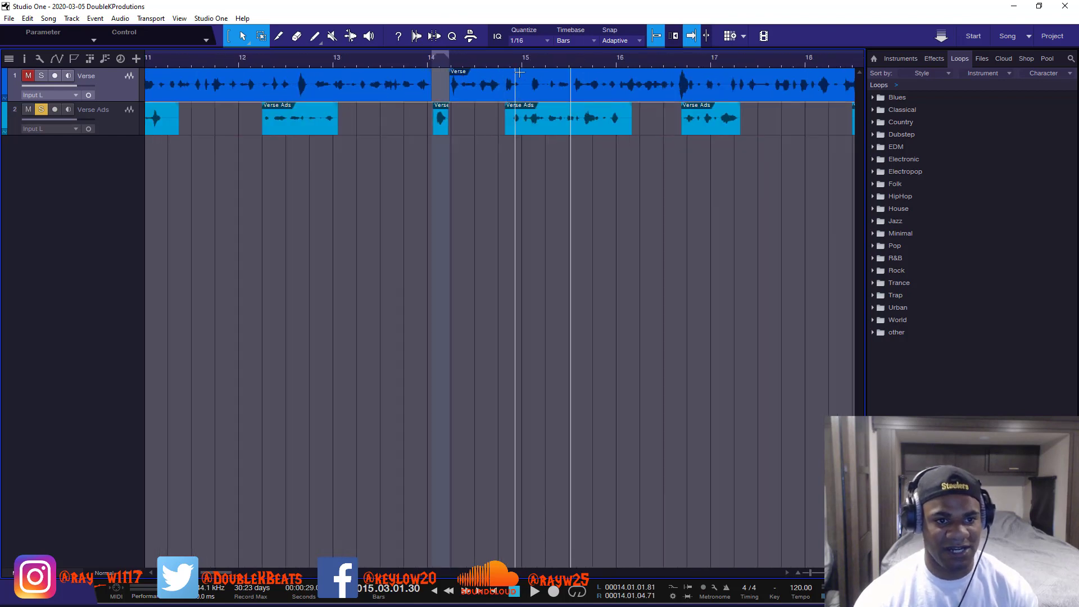
drag(520, 74, 531, 73)
key(Delete)
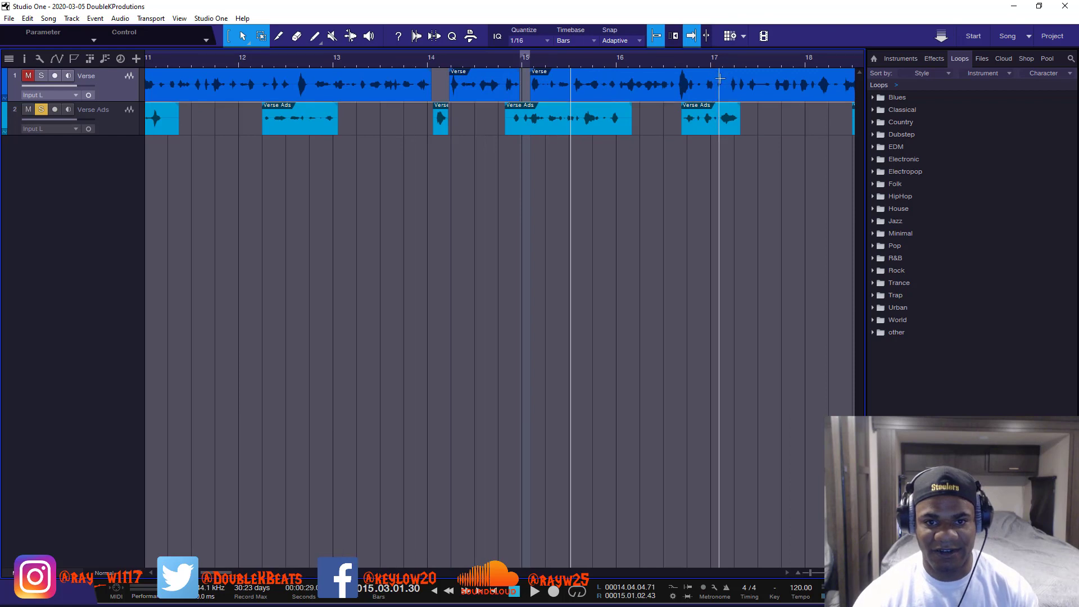
drag(717, 77, 771, 99)
key(Delete)
Step: Turn Snap To Grid back on and move the last Verse clip so it starts at 17.02.01
click(630, 43)
click(631, 135)
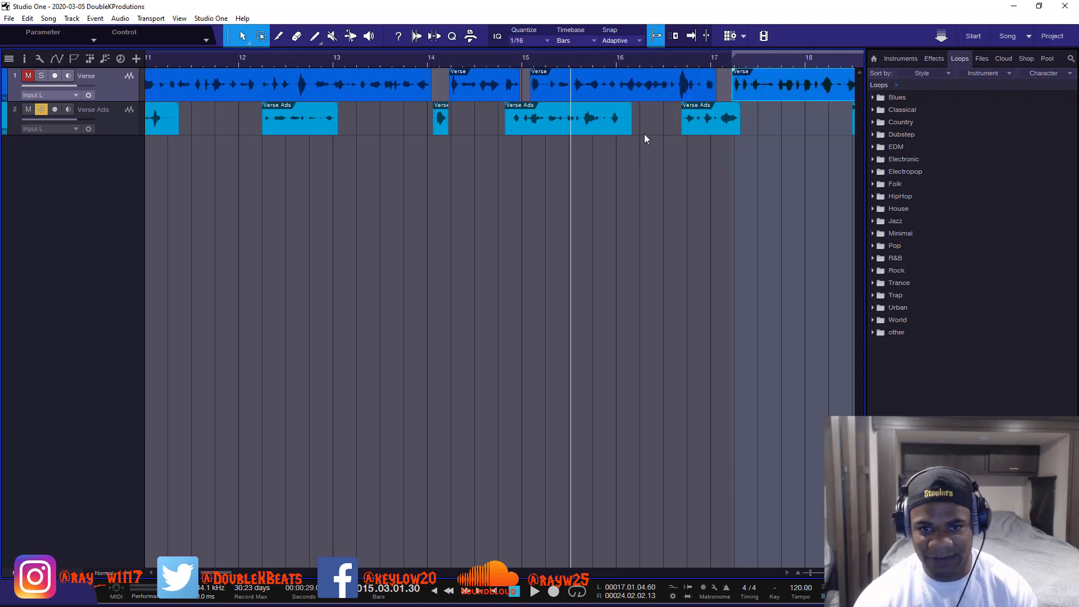
drag(760, 98, 747, 96)
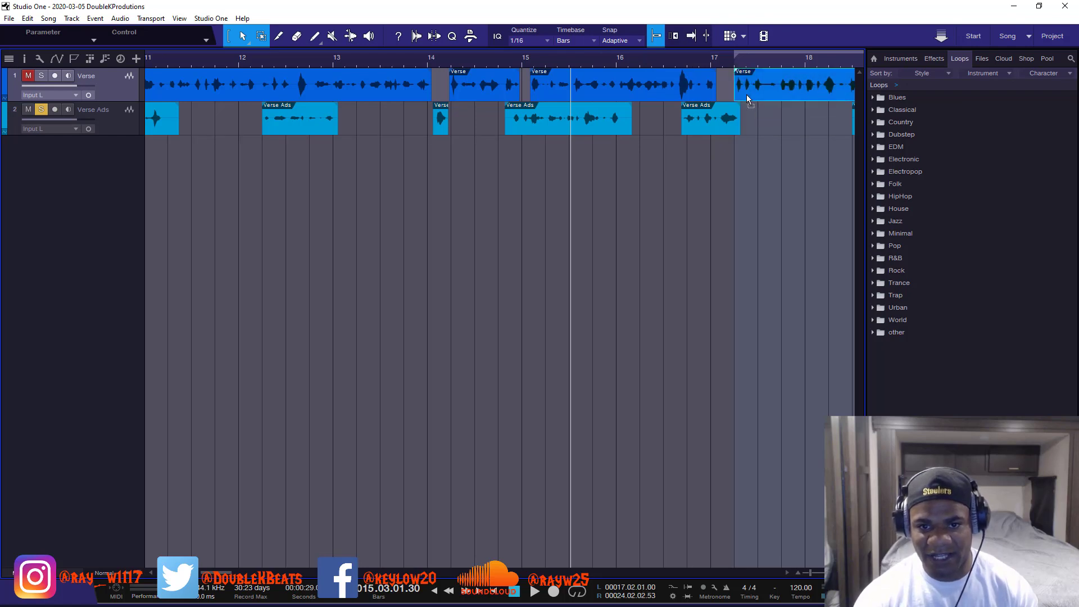
scroll(647, 59, down, 5)
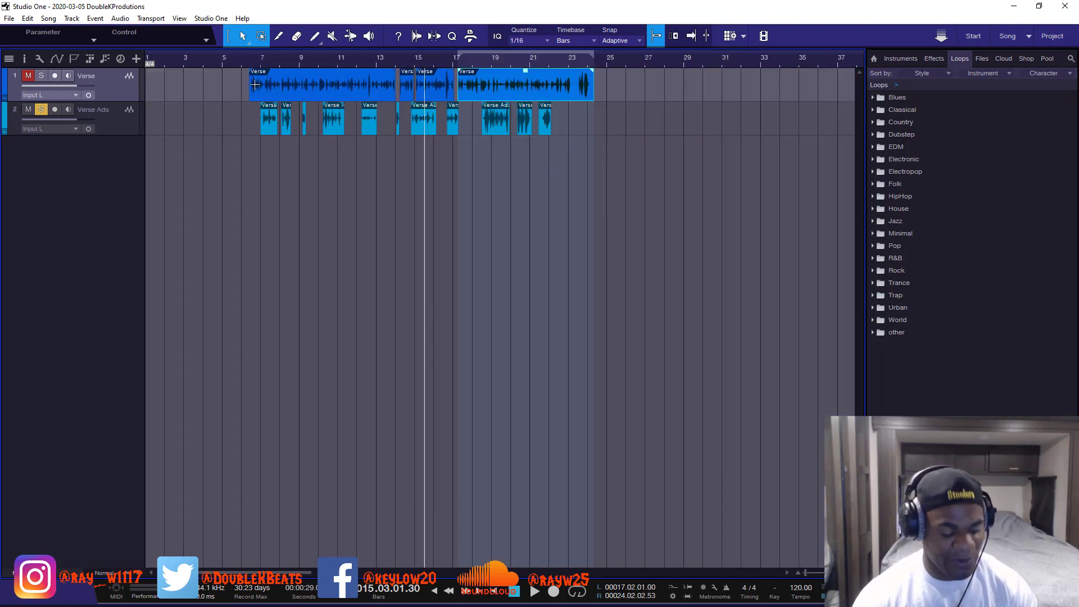
click(352, 200)
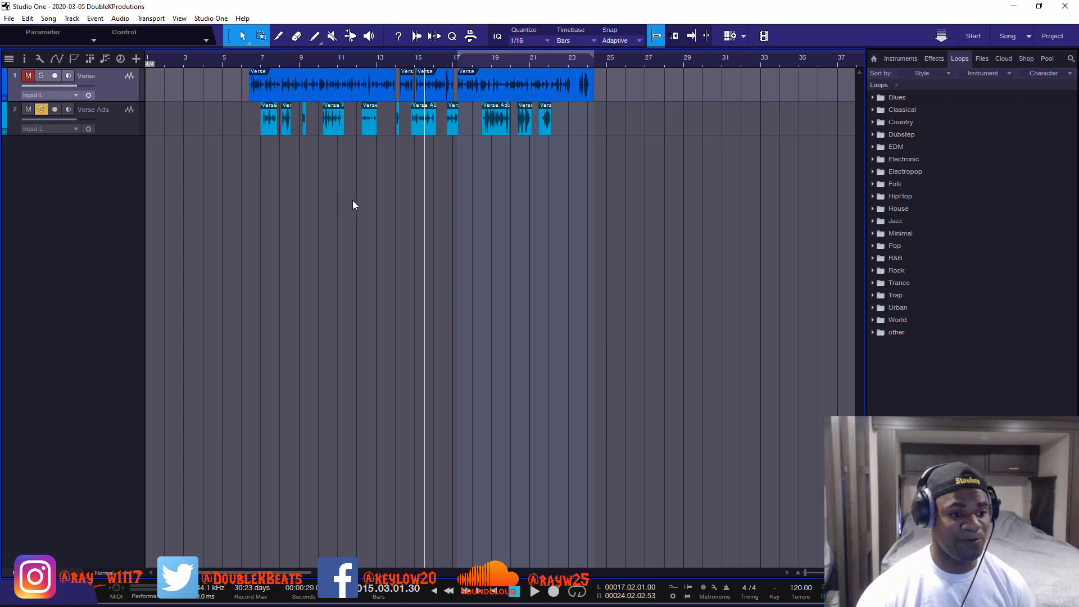
right_click(357, 200)
click(359, 208)
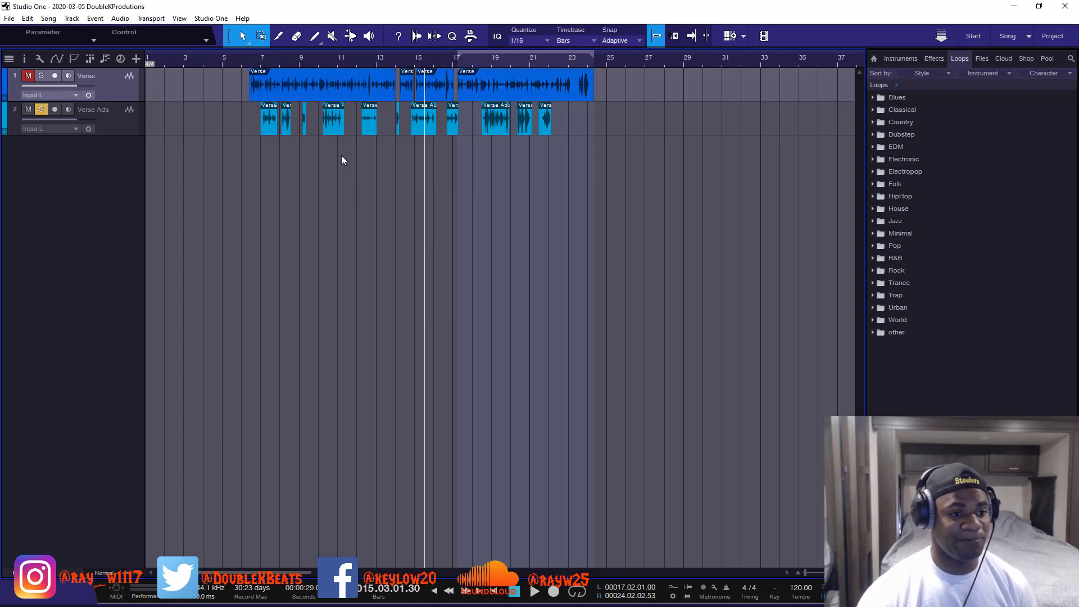
right_click(392, 237)
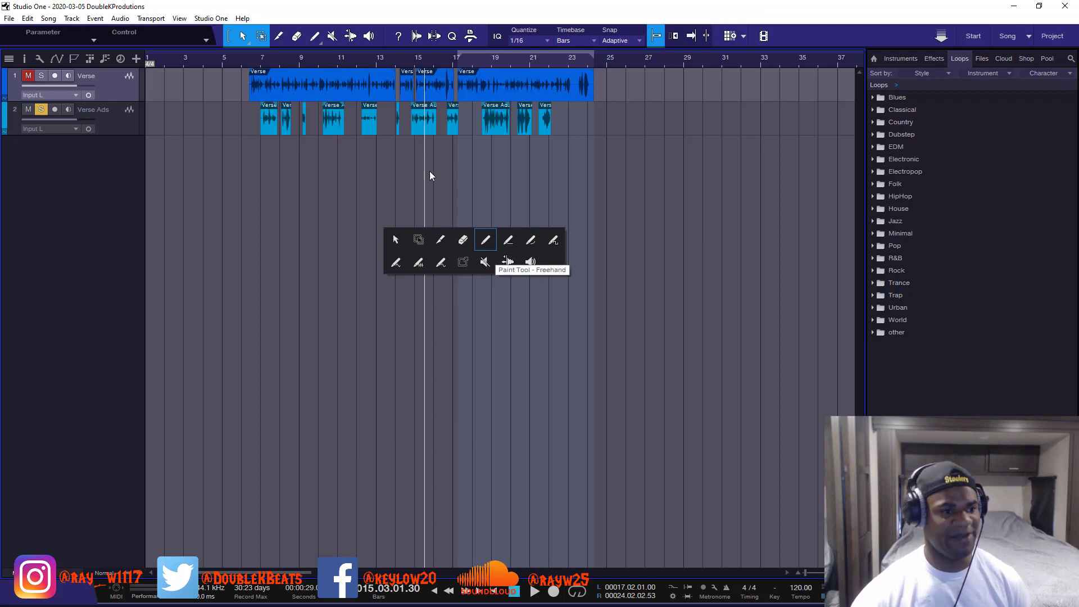
right_click(643, 288)
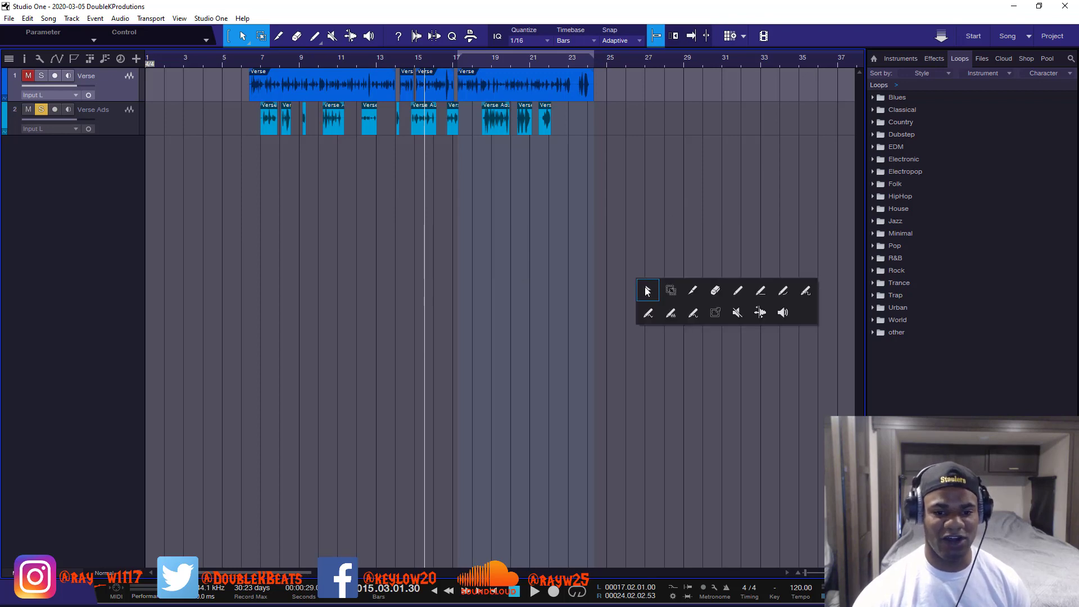
click(590, 290)
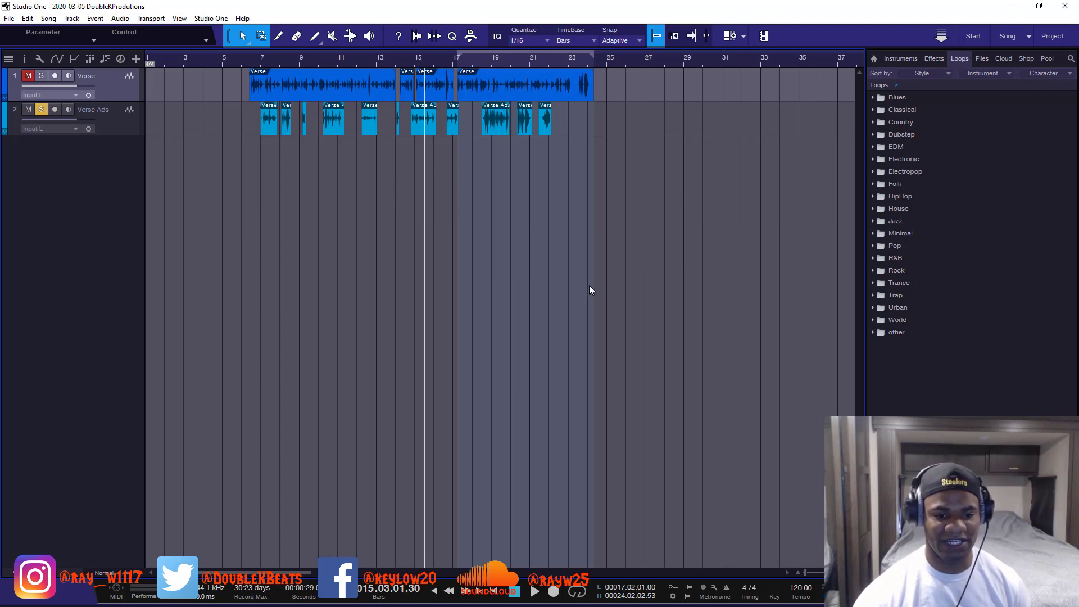
right_click(671, 282)
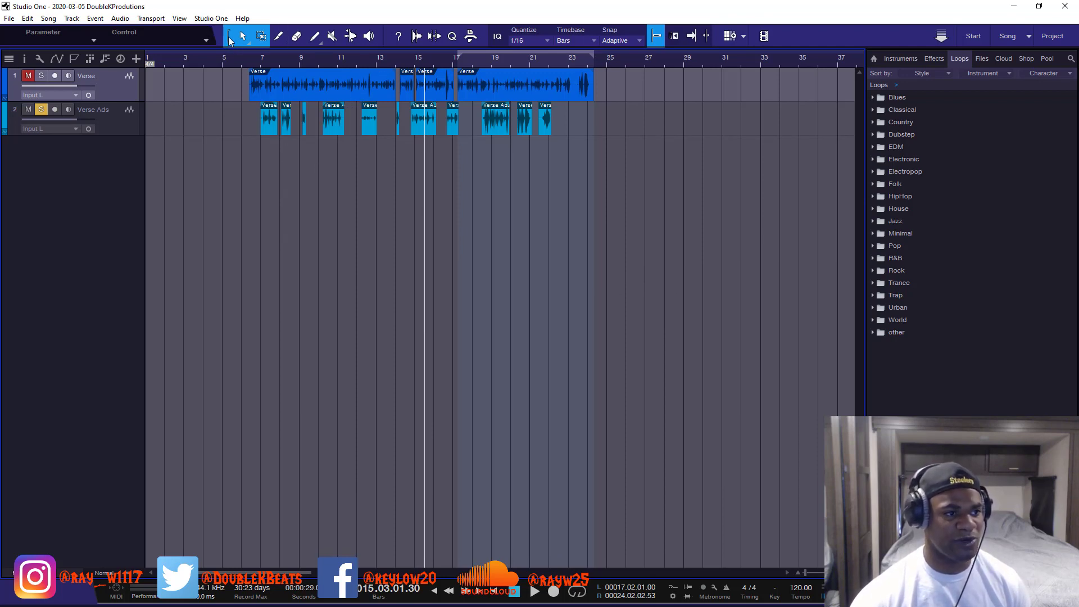
Step: Move the first Verse clip so it starts at 6.04.01, and adjust the end of the last Verse clip to just past bar 24
mouse_move(299, 91)
mouse_down()
mouse_move(335, 93)
mouse_move(310, 89)
mouse_up()
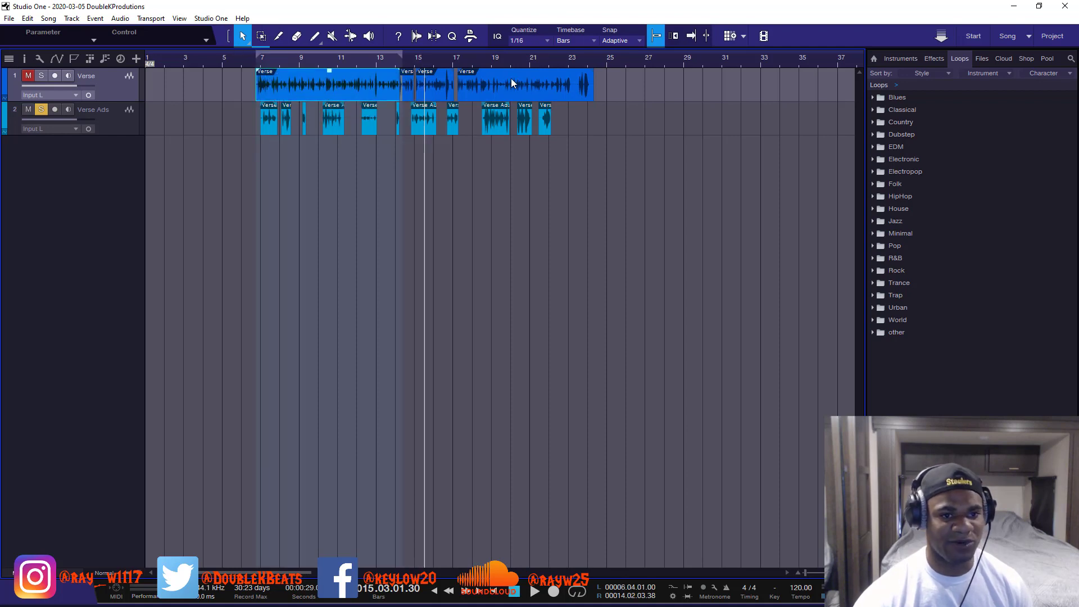
scroll(604, 55, up, 6)
drag(552, 95, 530, 101)
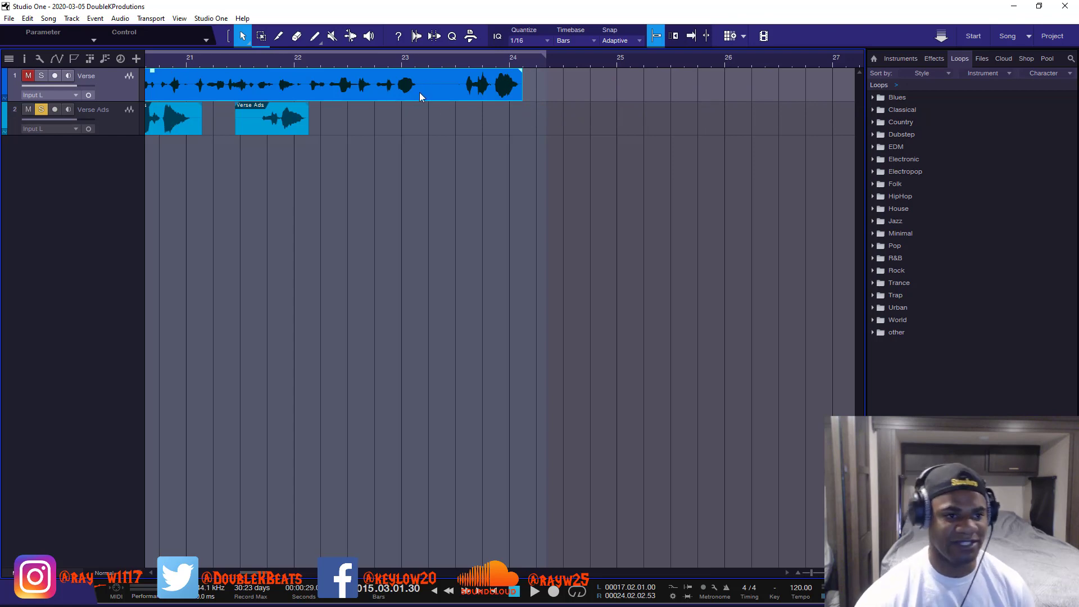
scroll(419, 62, down, 4)
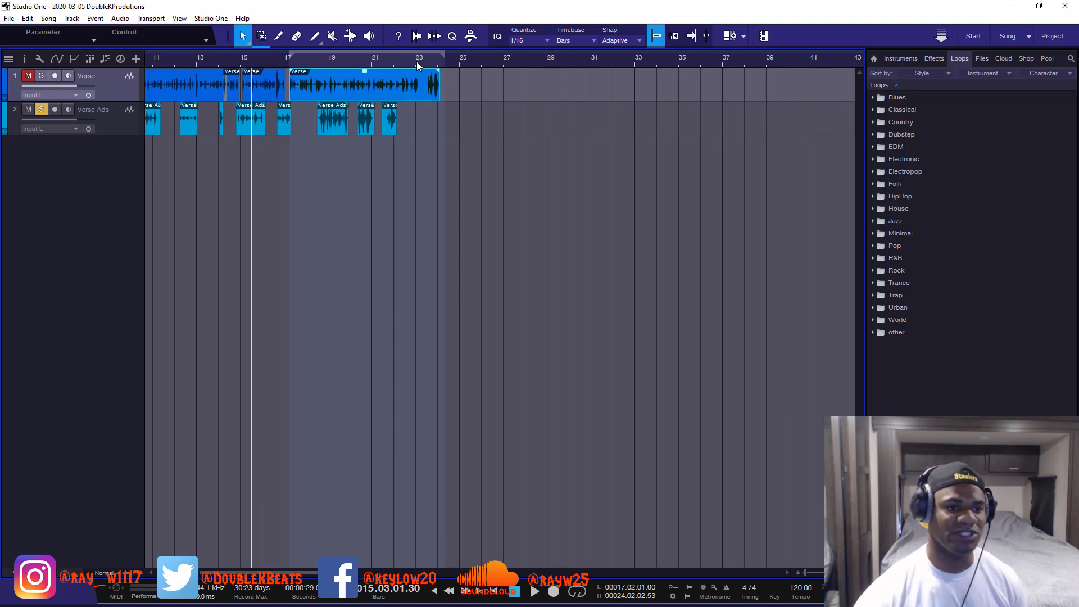
scroll(433, 67, up, 2)
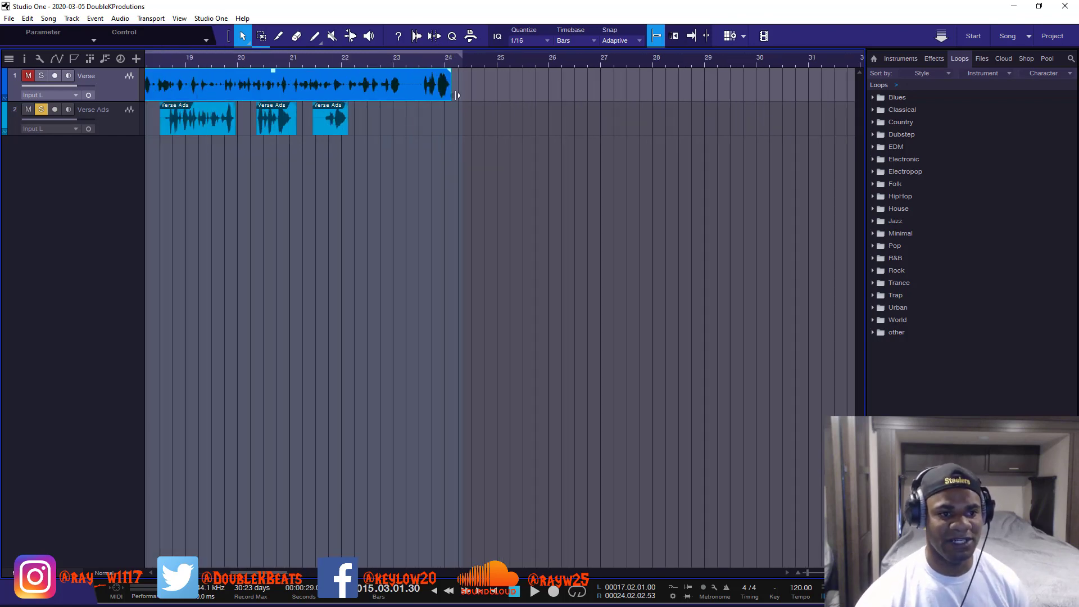
mouse_move(458, 96)
mouse_down()
mouse_move(482, 99)
mouse_move(406, 102)
mouse_move(496, 109)
mouse_move(471, 90)
mouse_move(542, 93)
mouse_move(464, 84)
mouse_up()
scroll(463, 63, down, 3)
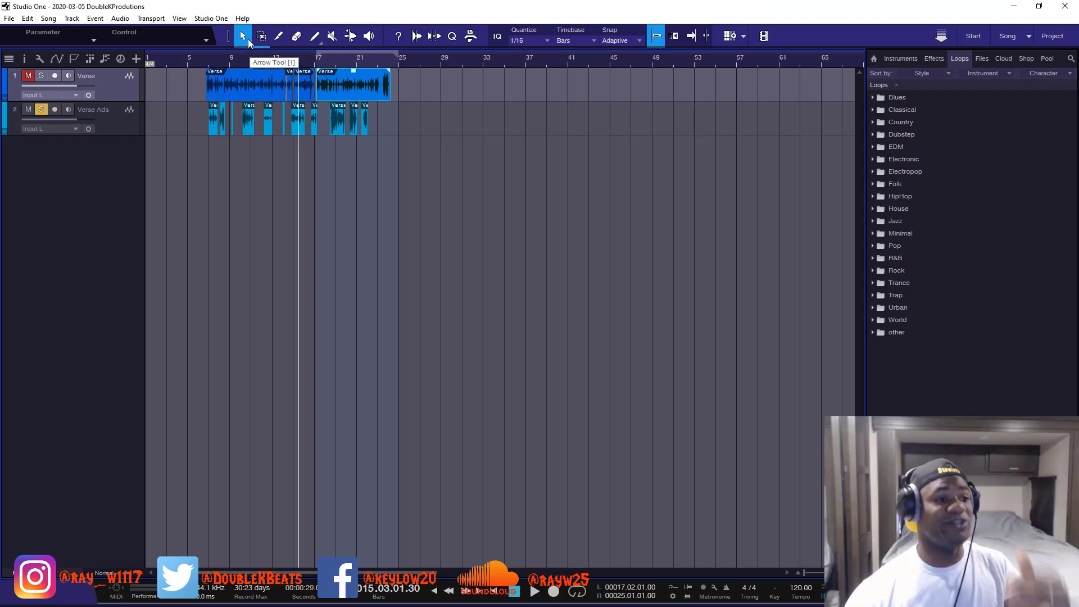
Step: Activate the Split tool, followed by the Eraser tool
click(278, 38)
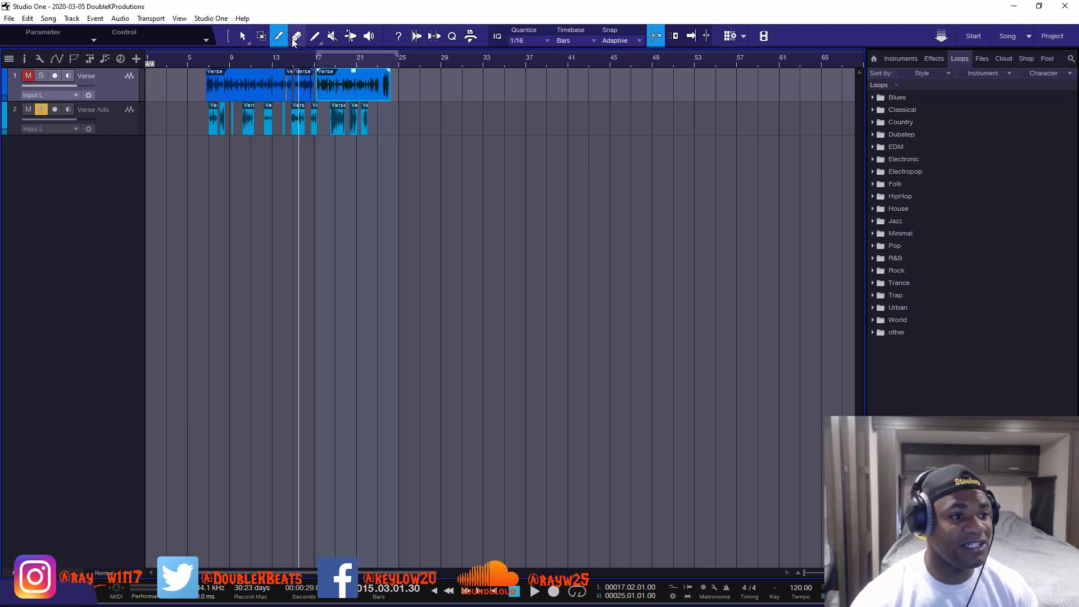
click(297, 39)
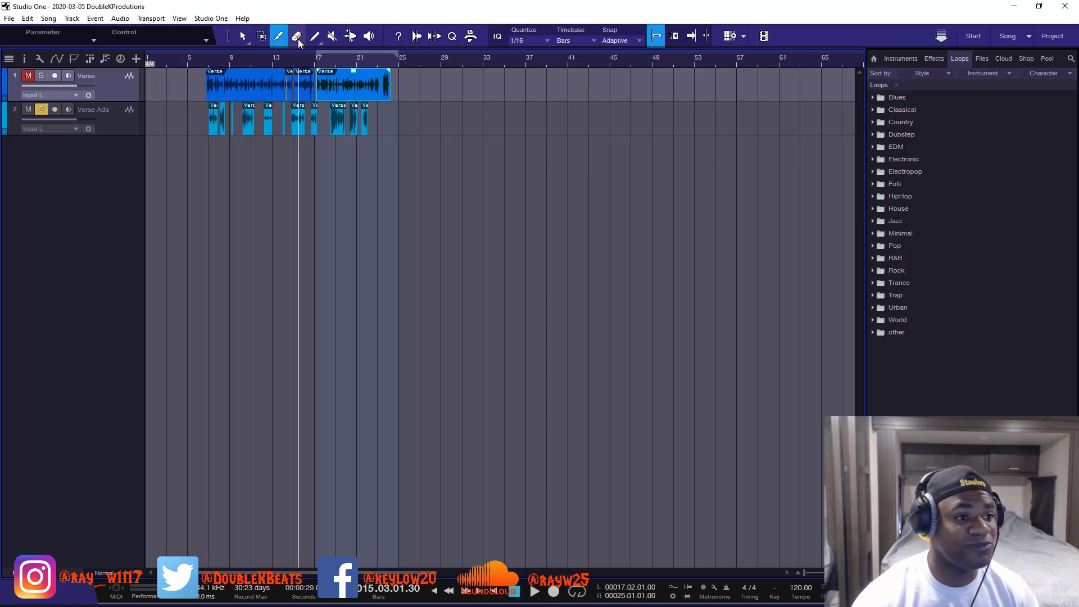
click(297, 39)
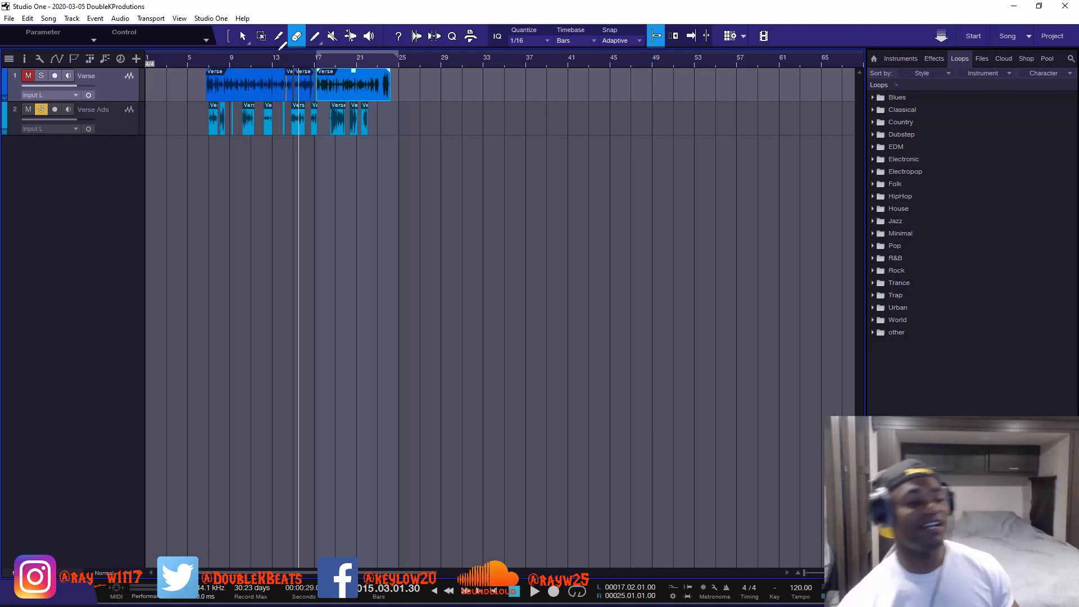
Step: With the Range tool, delete the silent head at 14.04.01–14.04.03 and tail at 16.01.02–16.01.04 of the Verse Ads clip around bar 15
click(262, 36)
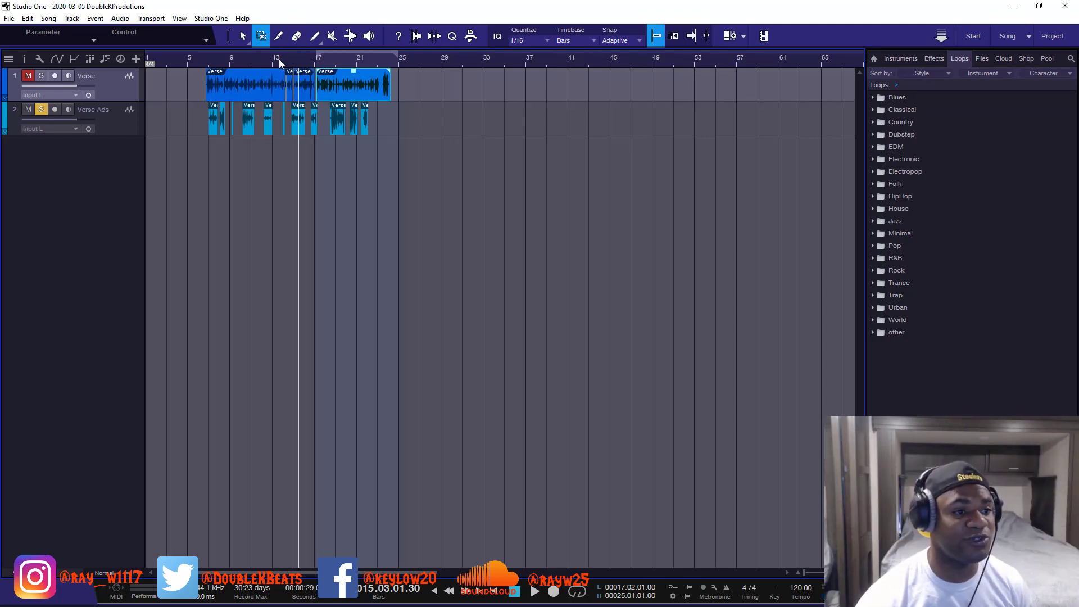
scroll(279, 59, up, 5)
scroll(279, 59, up, 4)
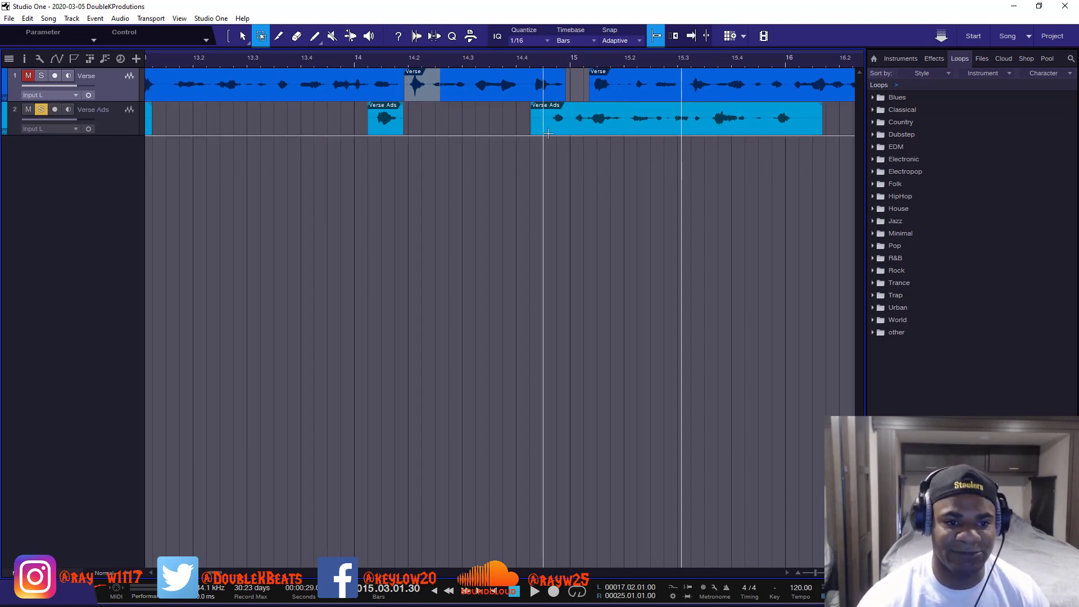
drag(543, 128, 516, 134)
key(Delete)
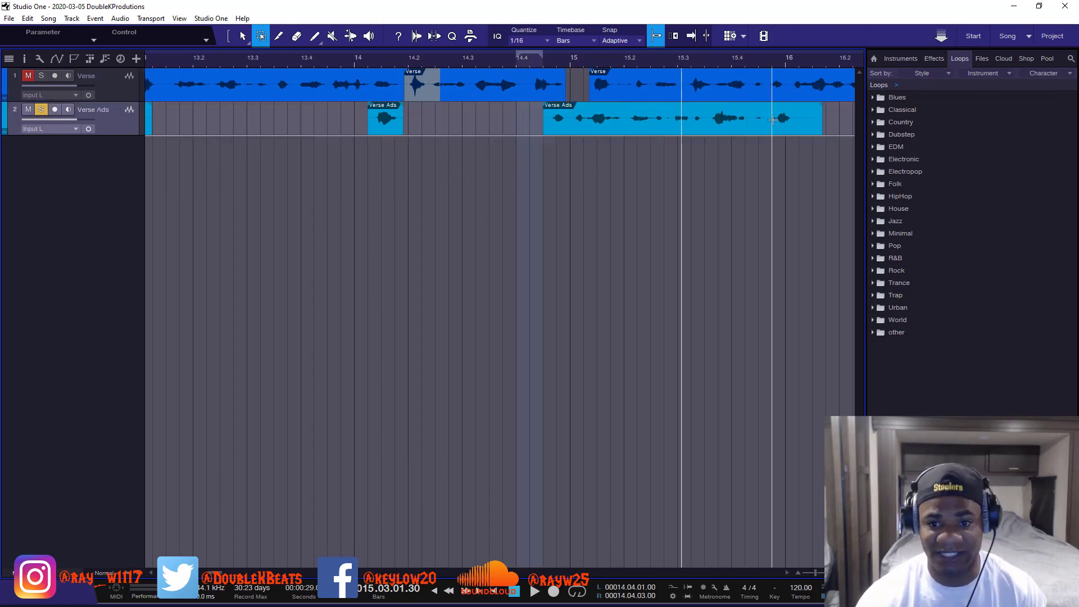
drag(798, 130, 825, 135)
key(Delete)
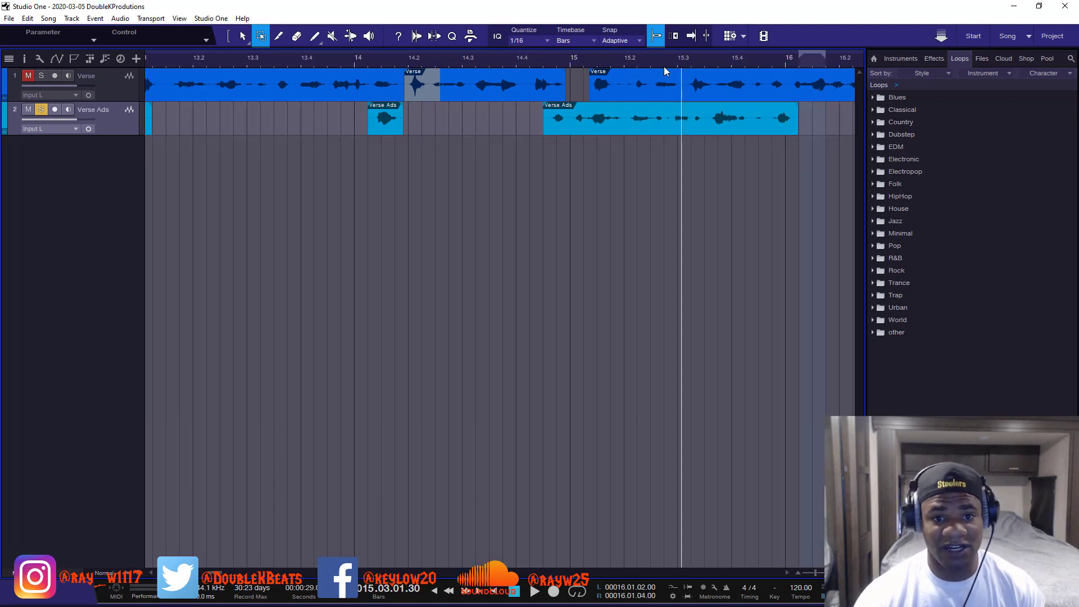
Step: Delete the silence before 21.03.04 in the last Verse Ads clip and the preceding clips' silent tails at 21.01.02–21.01.04 and 19.04.04–20.01.01
scroll(663, 63, down, 10)
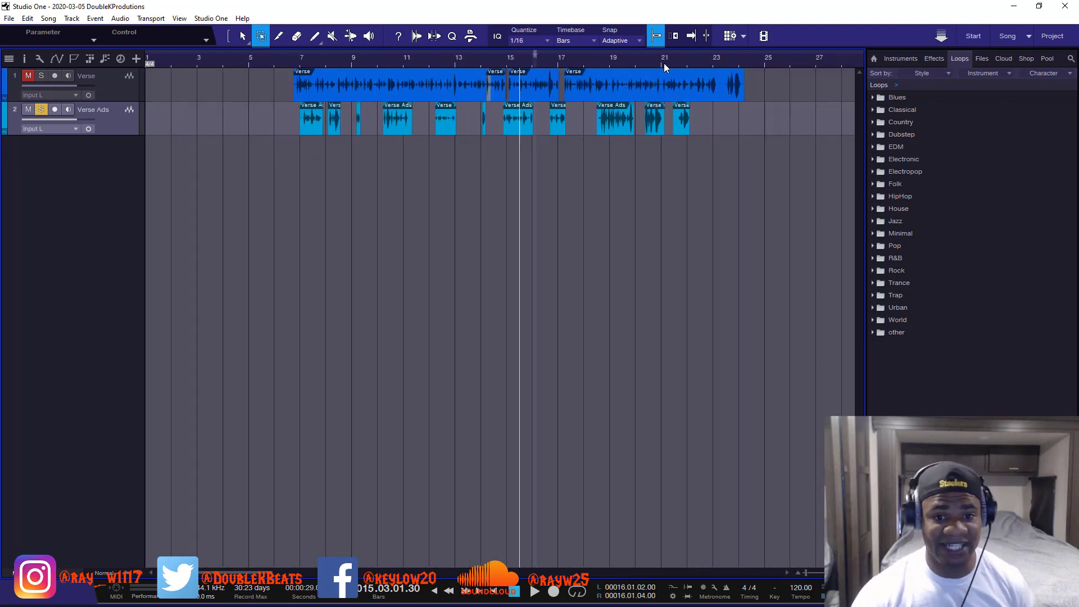
scroll(663, 63, up, 10)
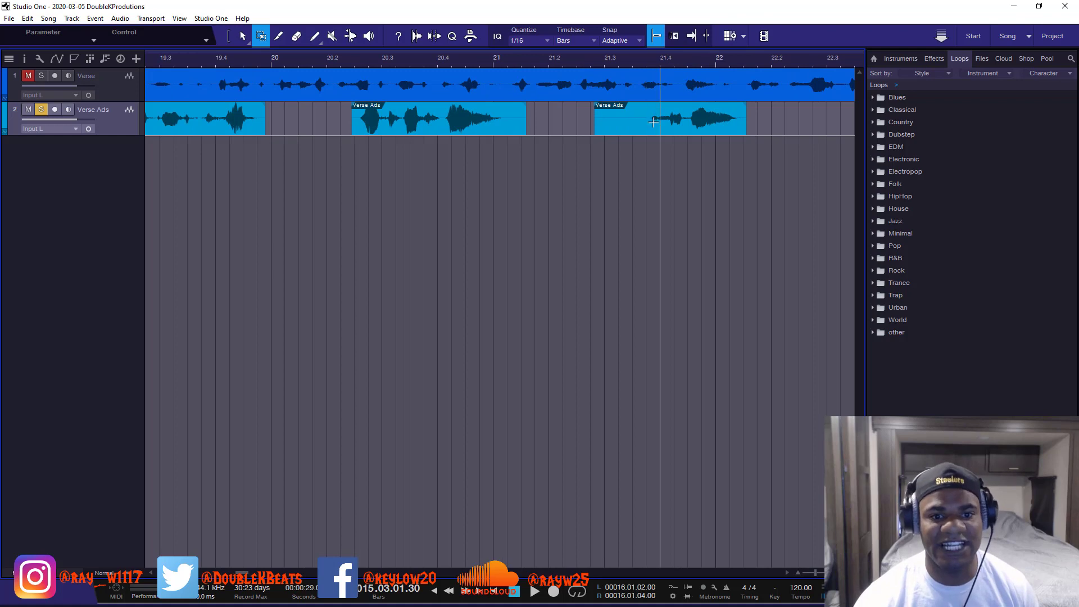
drag(645, 129, 508, 149)
key(p)
key(Delete)
key(p)
key(Delete)
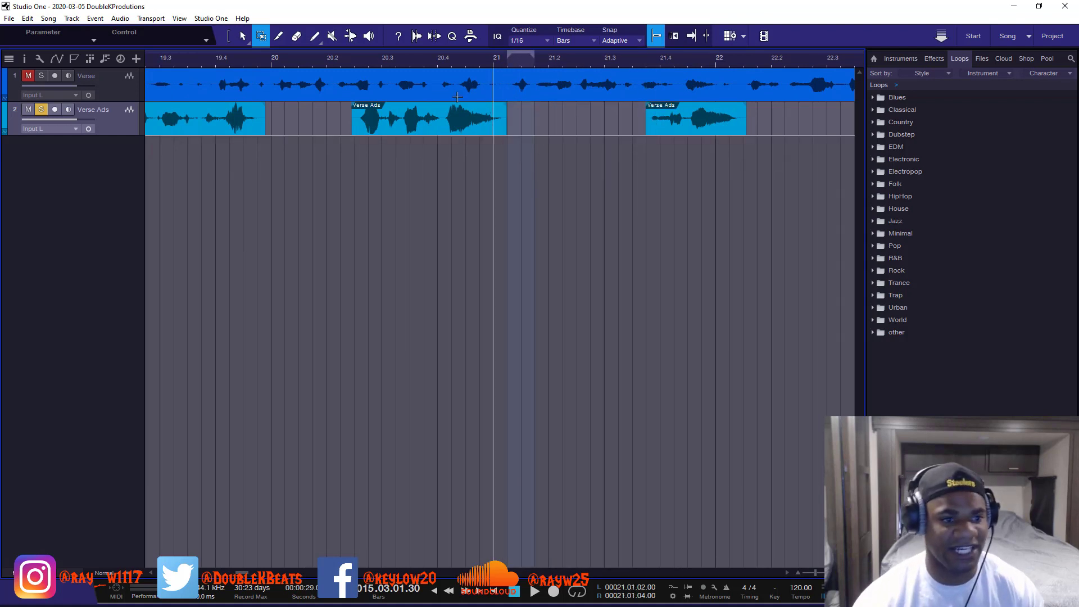
drag(275, 121, 253, 145)
key(p)
key(Delete)
Step: Group-select the last Verse clip with Verse Ads clips using the Arrow tool, and the three Verse Ads clips between bars 18 and 22
scroll(256, 58, down, 5)
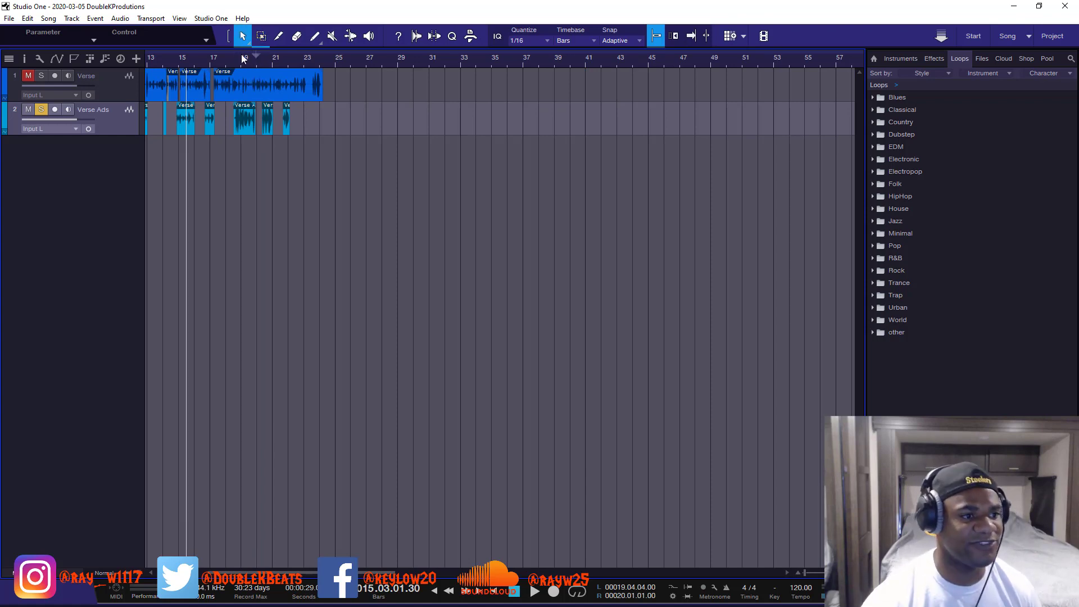
scroll(243, 59, up, 5)
drag(489, 123, 350, 129)
drag(547, 155, 334, 92)
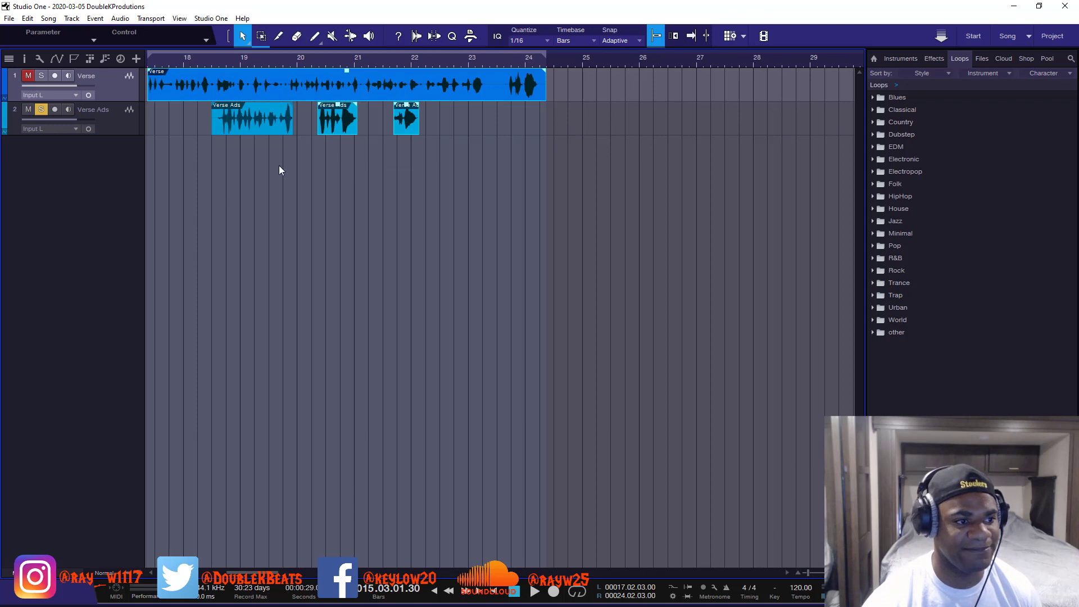
drag(199, 187, 421, 103)
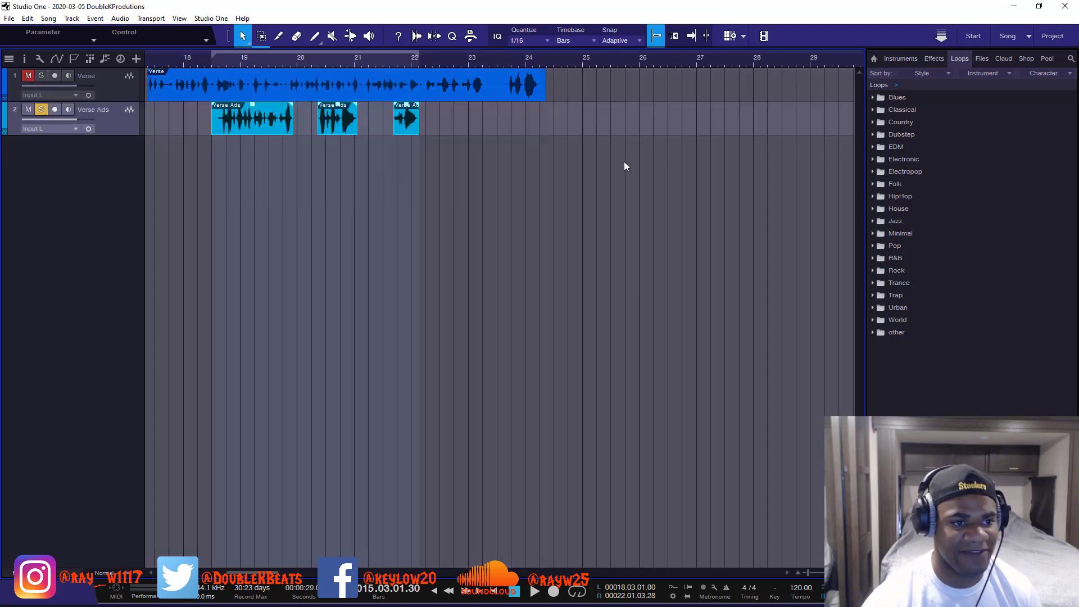
Step: Select the last Verse clip and the Verse Ads clips at bars 20 and 21 one at a time, clearing each selection
click(581, 128)
click(529, 92)
click(390, 177)
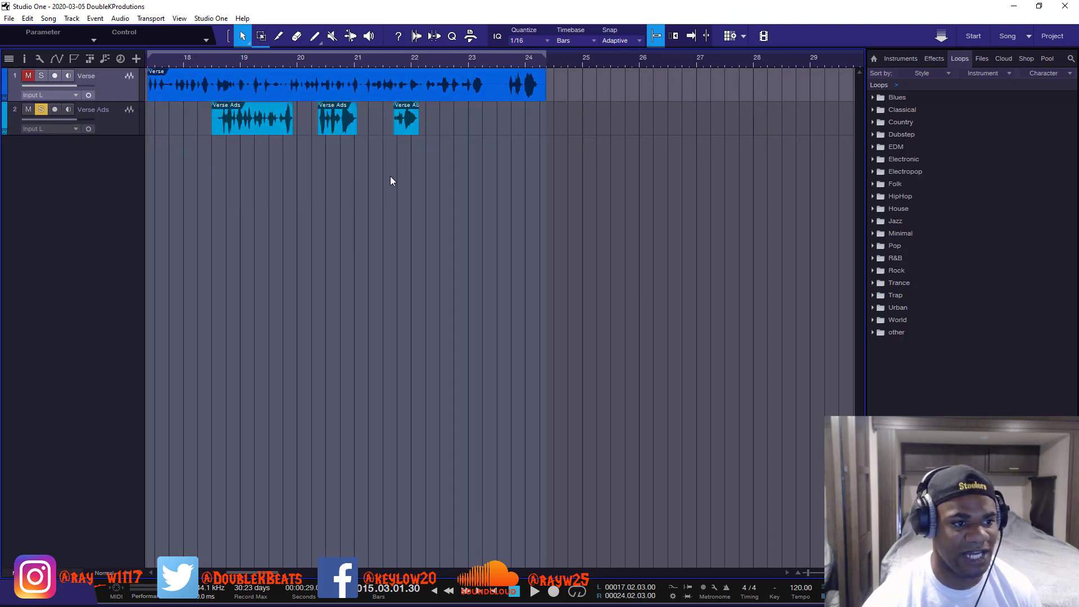
click(338, 123)
click(404, 167)
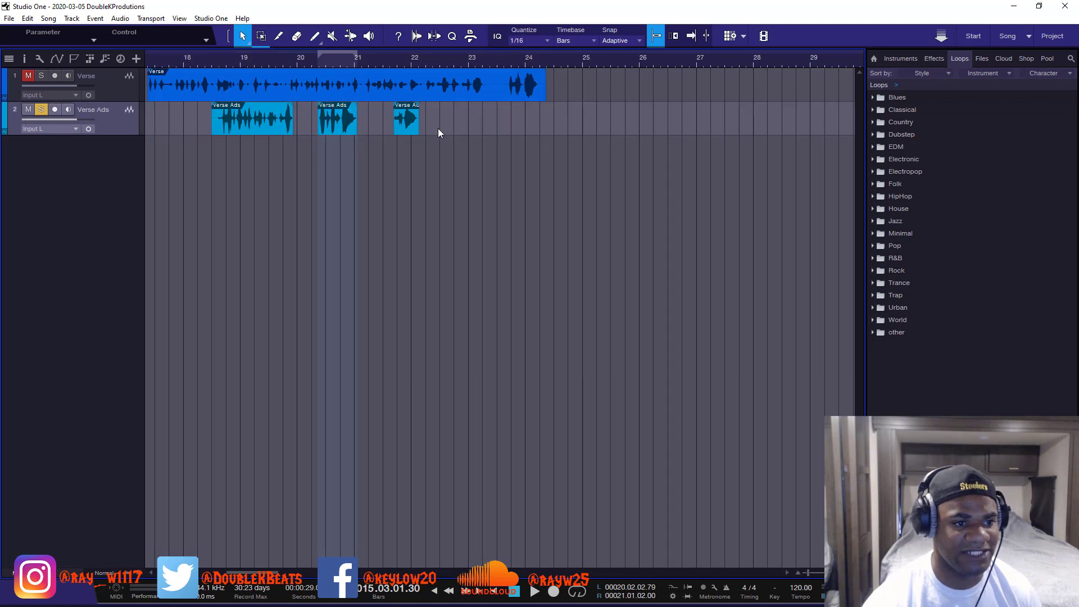
click(410, 133)
click(443, 184)
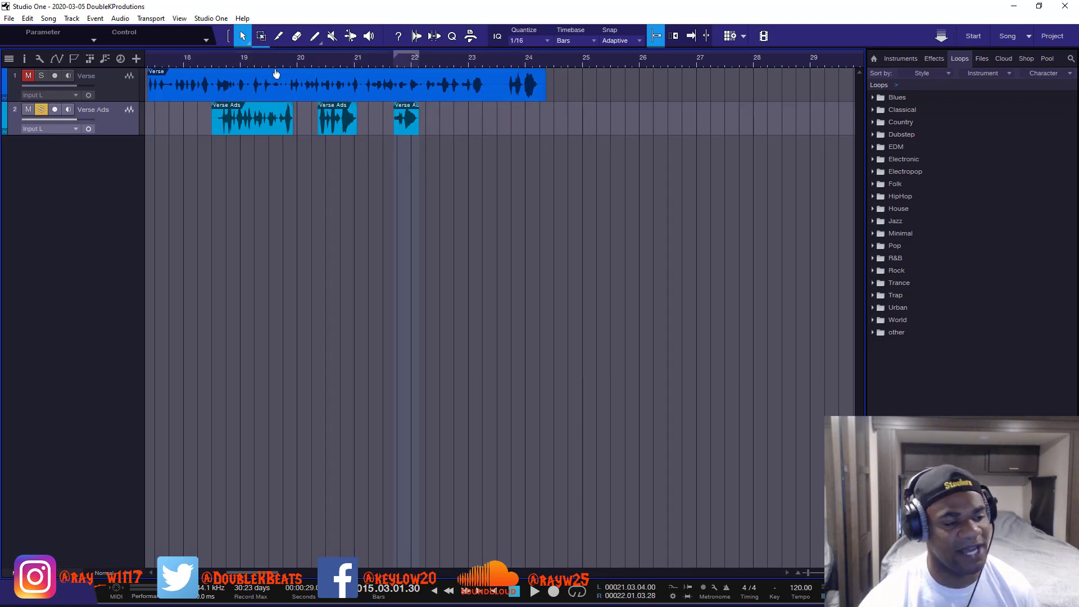
Step: With the Range tool, delete the end of the bar 18 Verse Ads clip from 19.02.04 onward and the last clip across 21.03.02–22.03.03
click(261, 36)
drag(265, 121, 293, 127)
key(Delete)
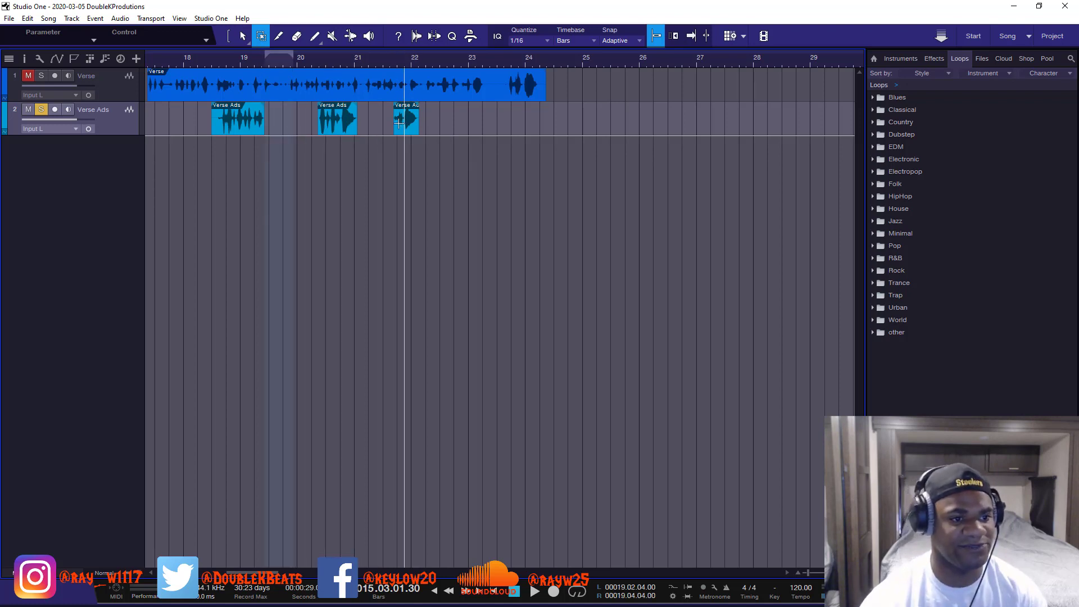
key(Delete)
mouse_move(394, 128)
mouse_down()
mouse_move(421, 133)
mouse_move(386, 131)
mouse_up()
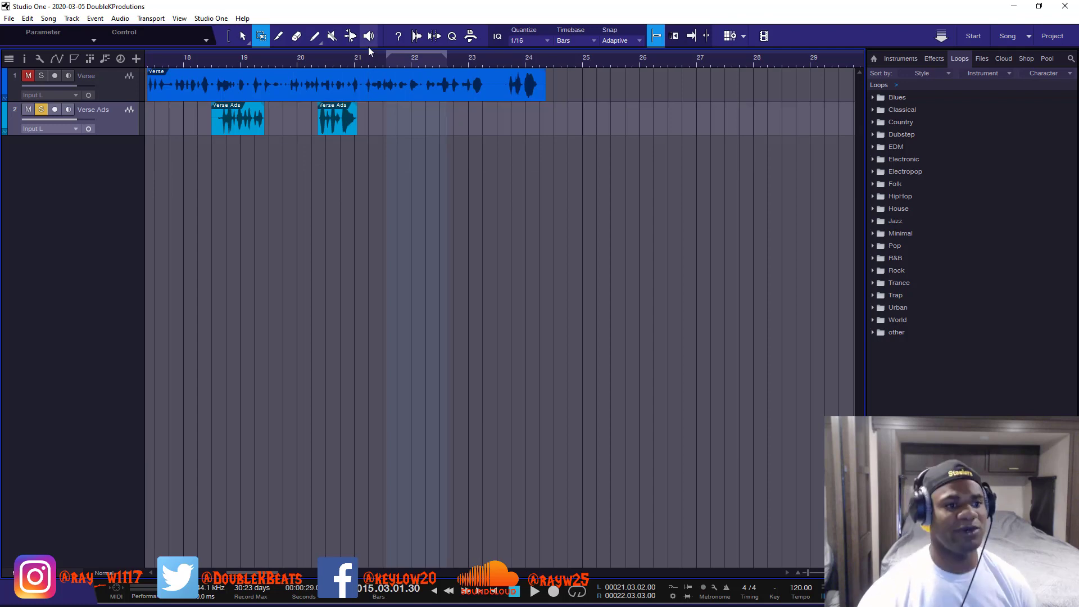
scroll(370, 49, down, 3)
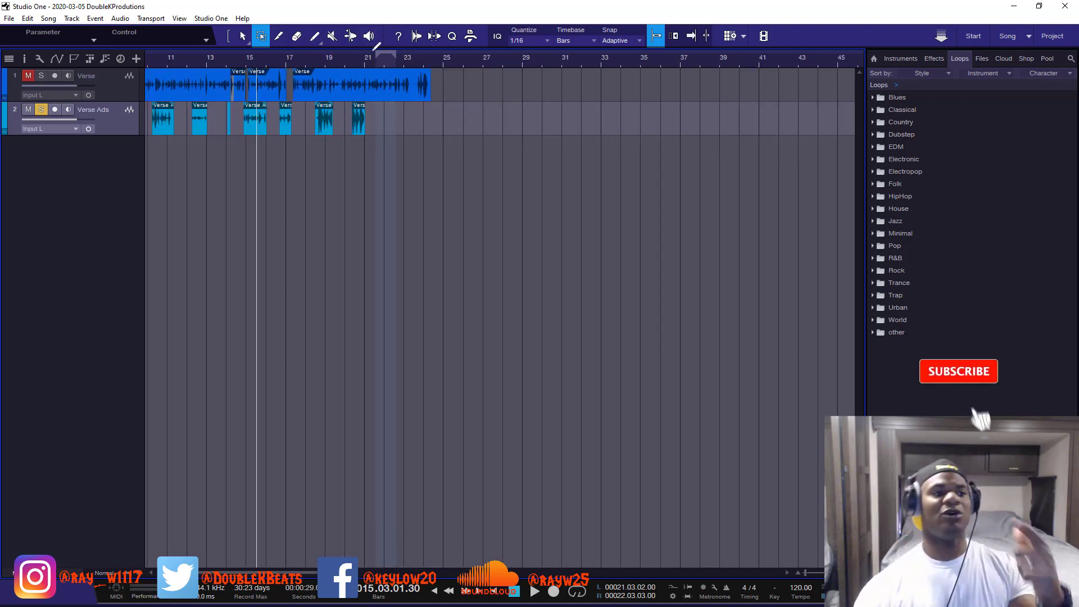